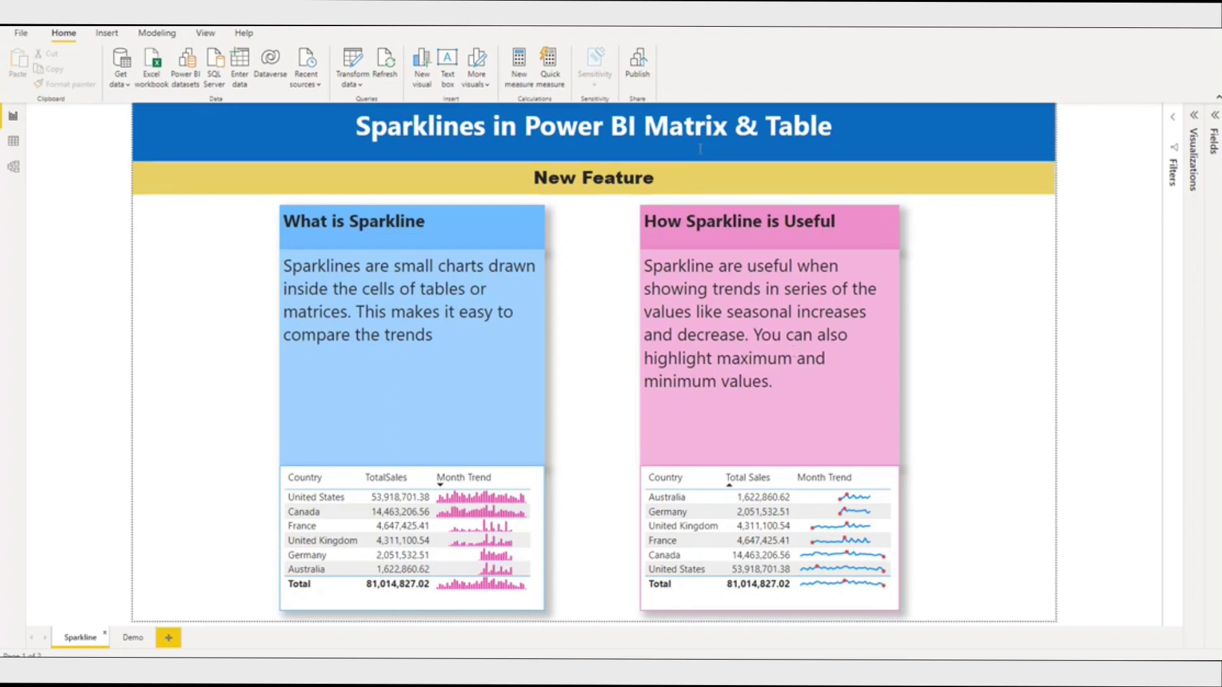
Confirm Sparklines is ticked under Options > Preview features and close Options with OK
click(23, 34)
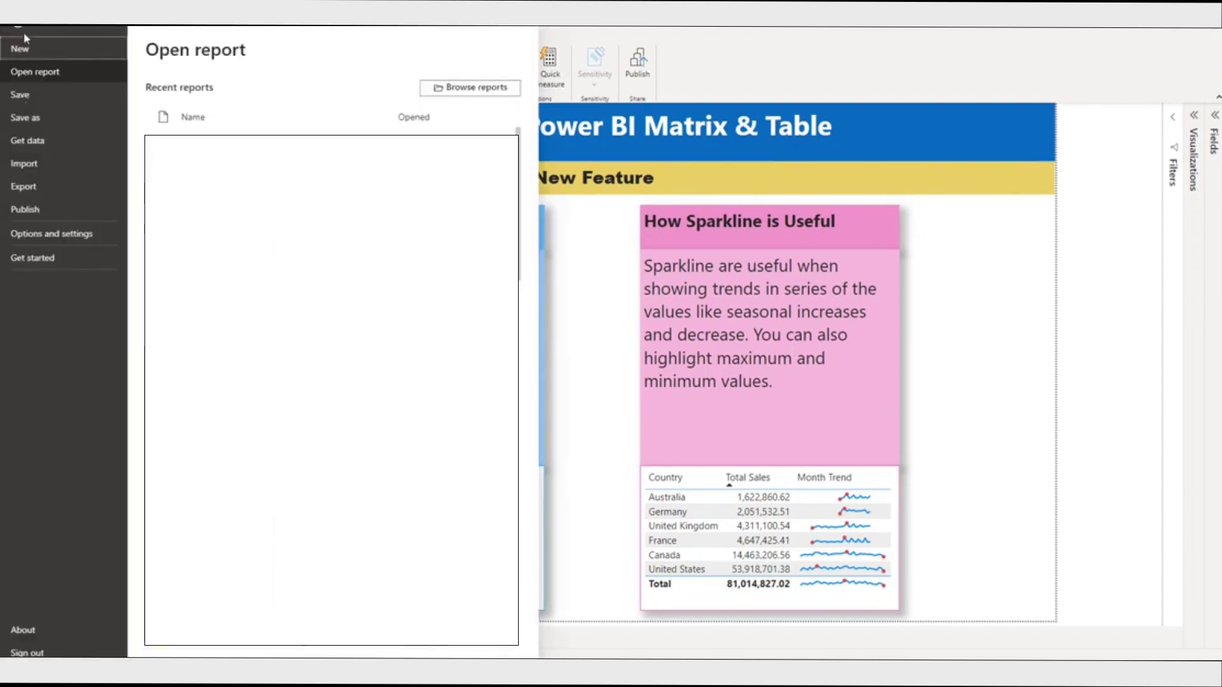
click(52, 235)
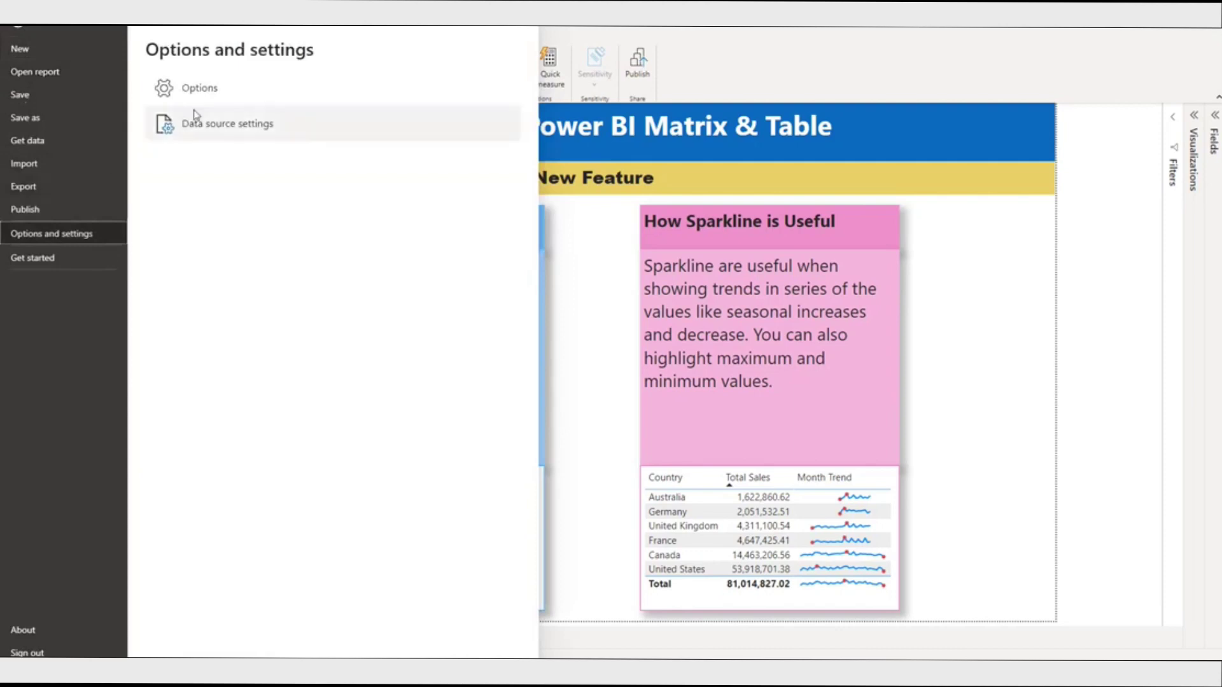
click(203, 92)
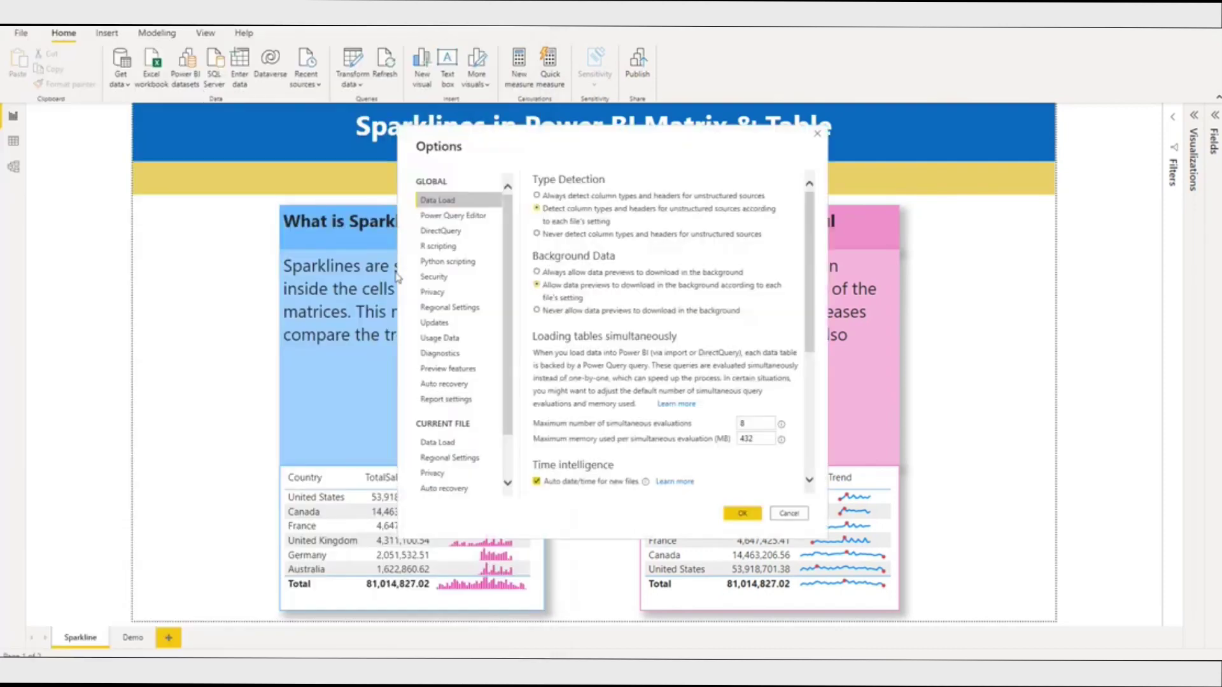
click(463, 369)
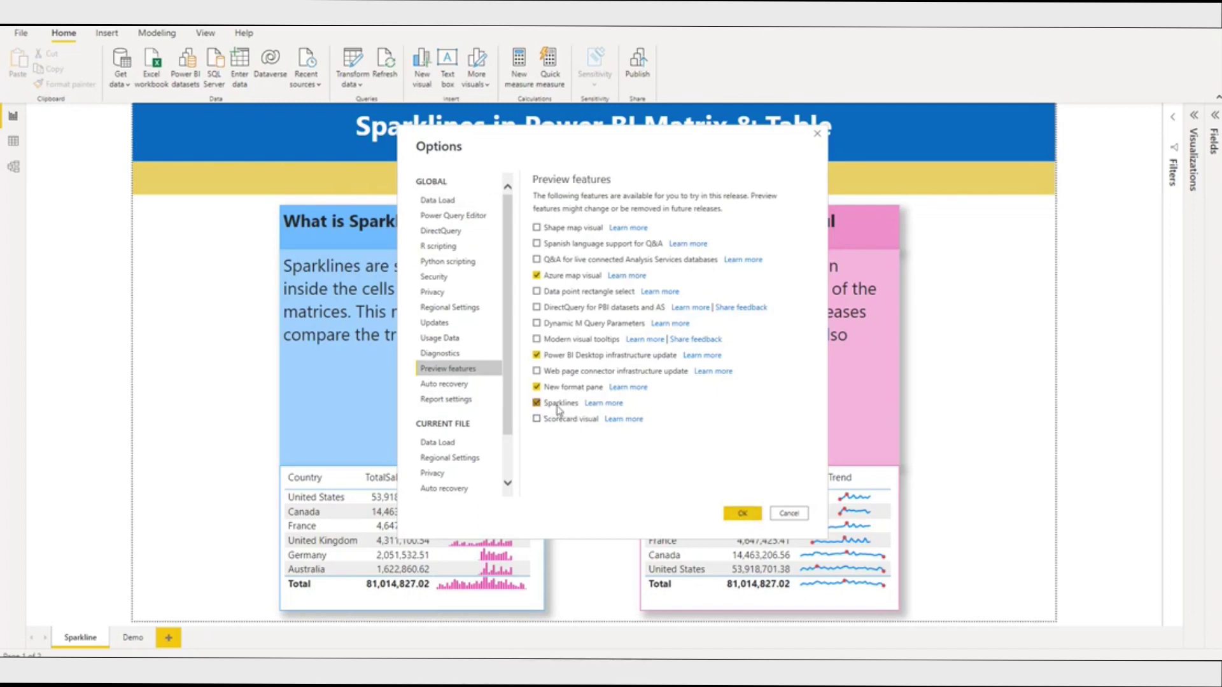
click(743, 515)
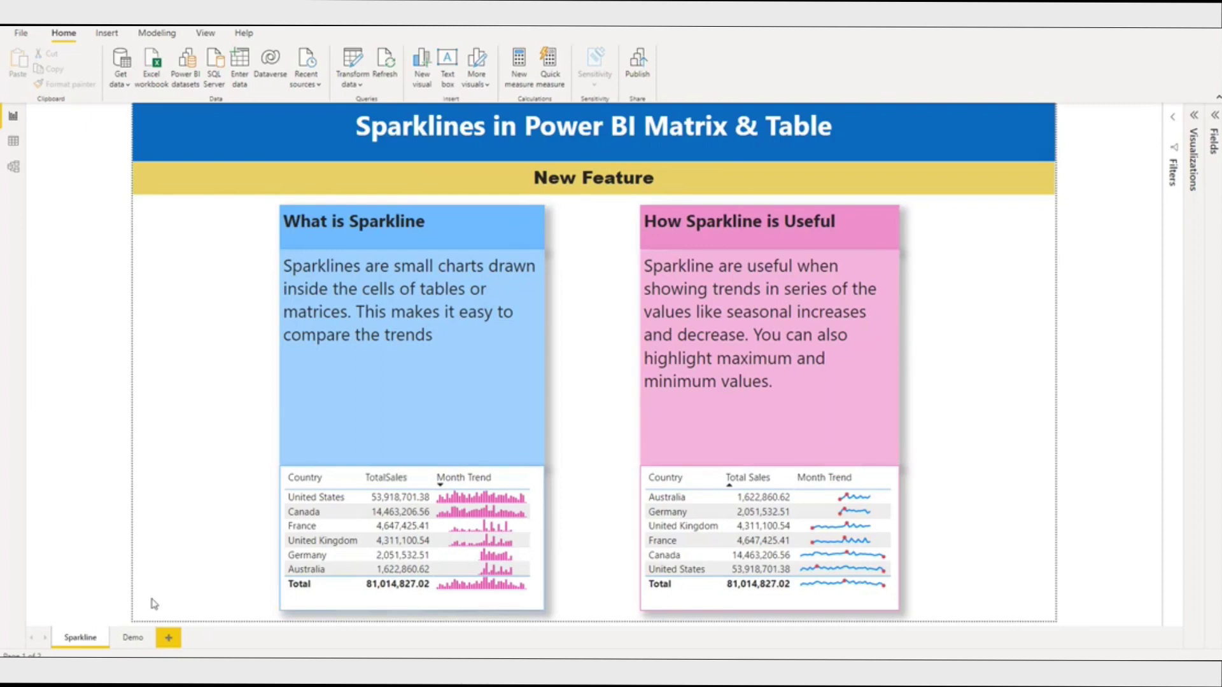
Switch to the Demo page and review the TrainingSample2 rows in Data view, then return to Report view
click(133, 638)
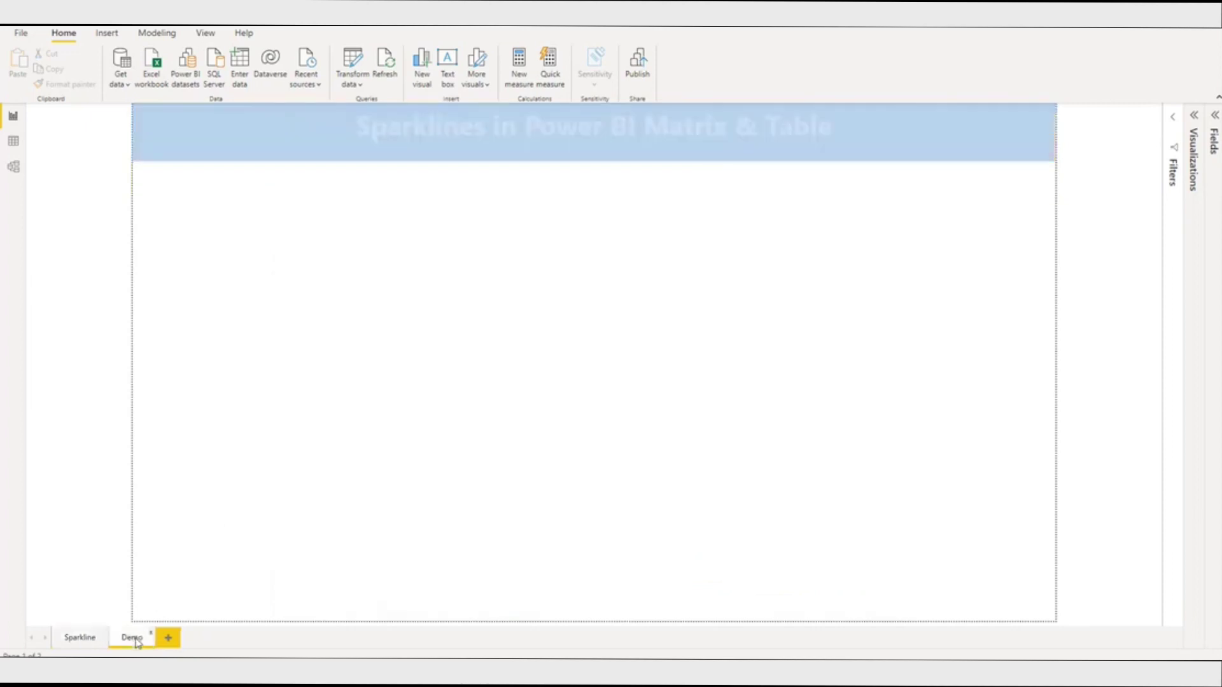
click(1216, 119)
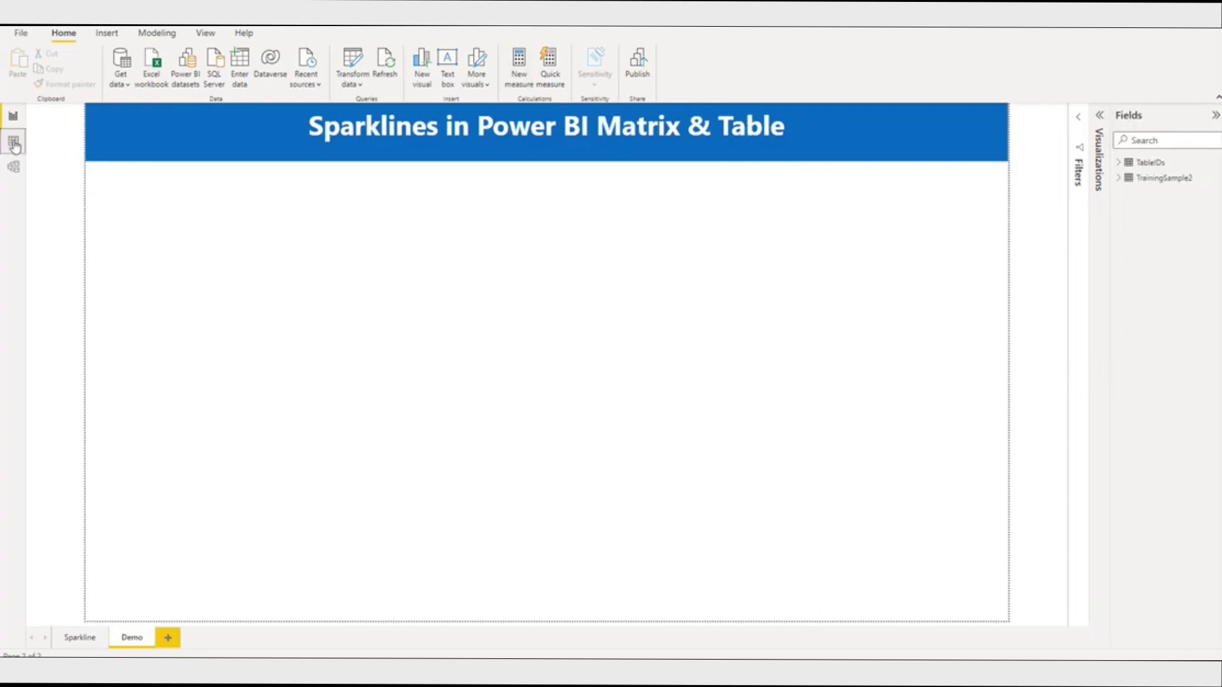
click(14, 143)
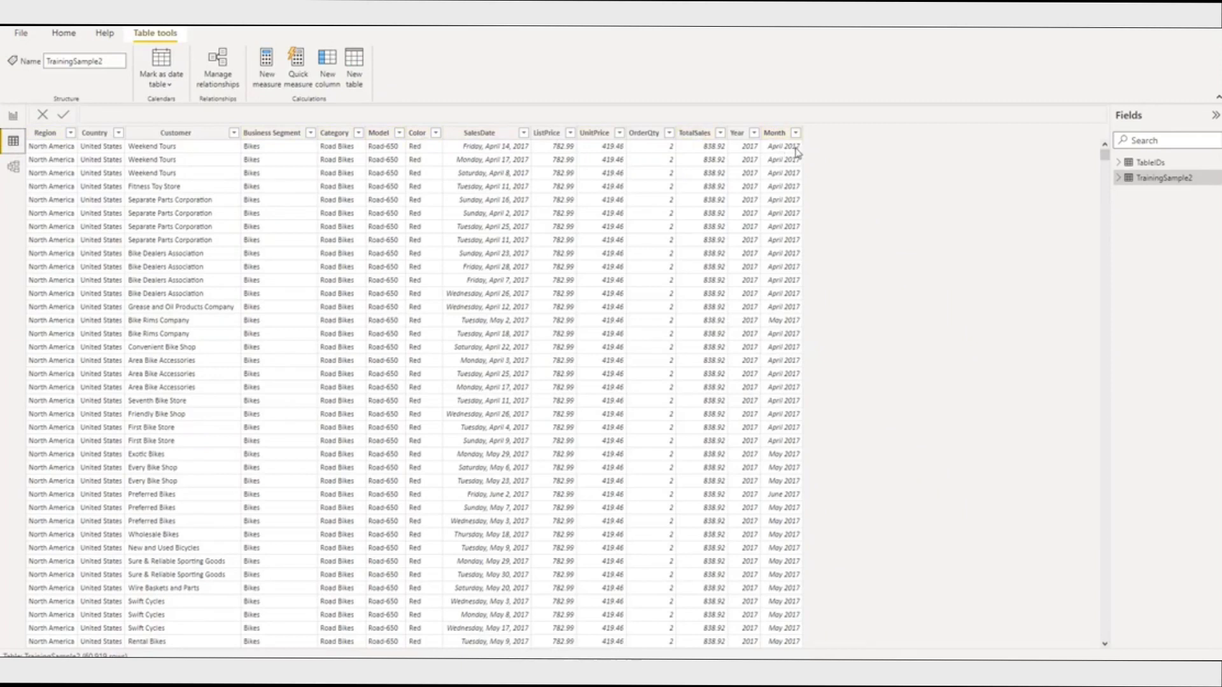
click(13, 117)
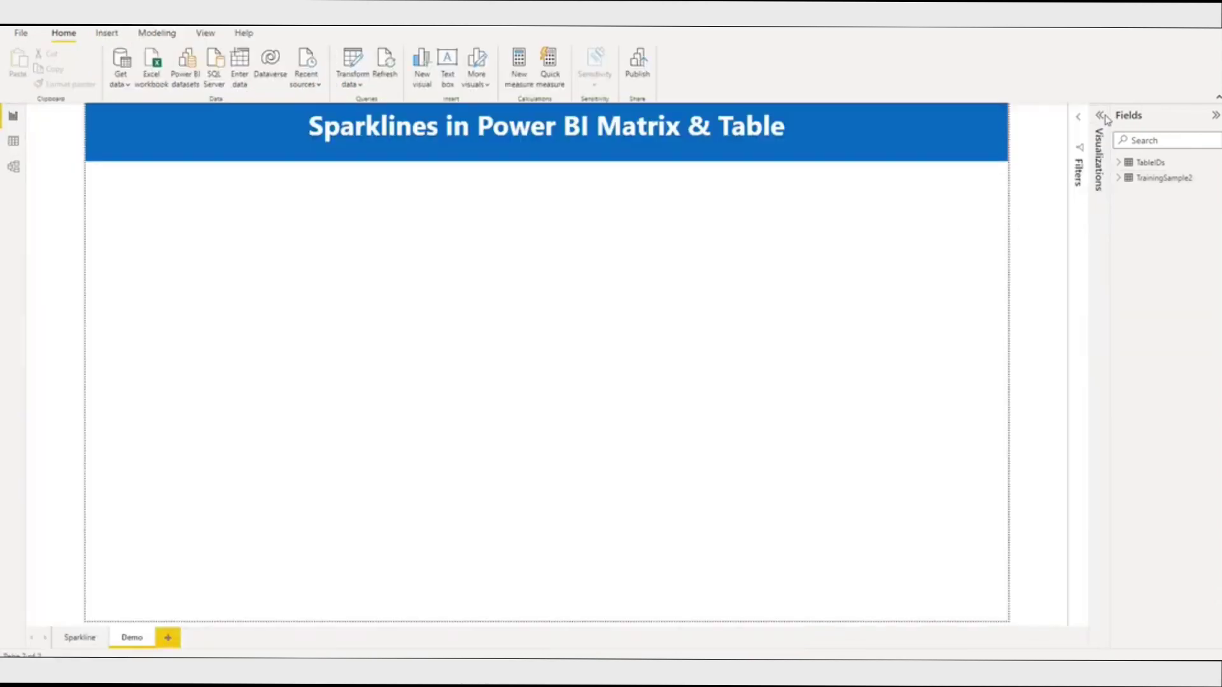
Insert a Matrix visual sized to fill the whole Demo page
click(1101, 117)
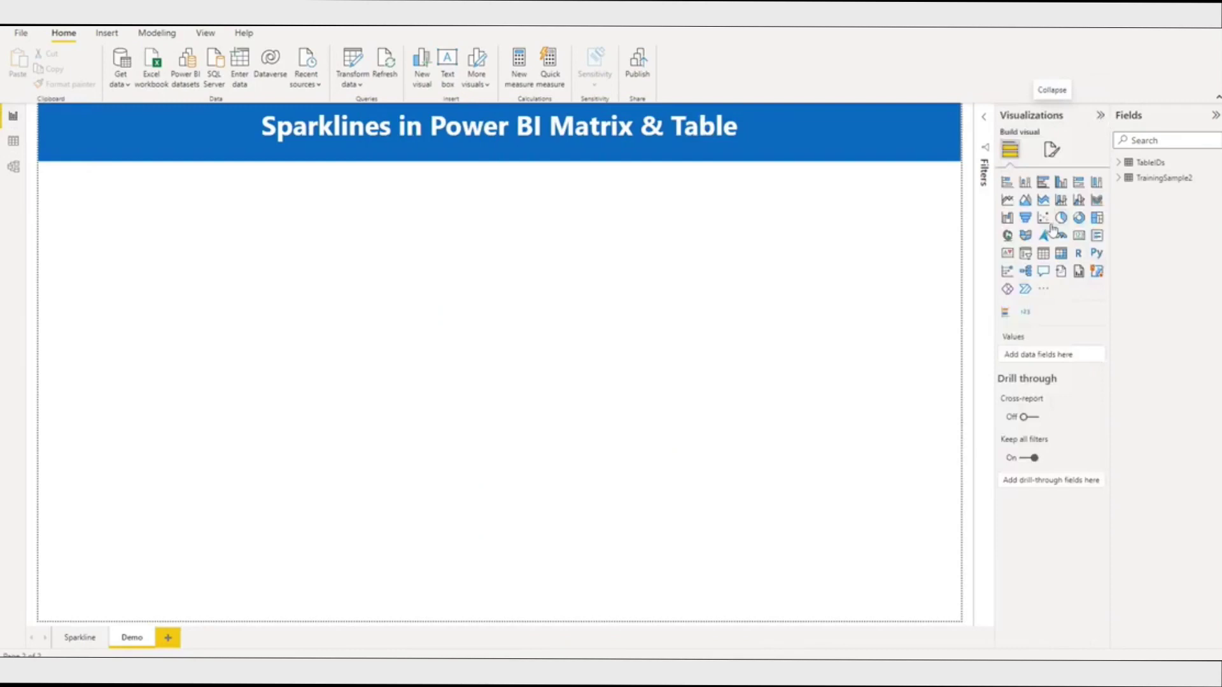
click(1061, 254)
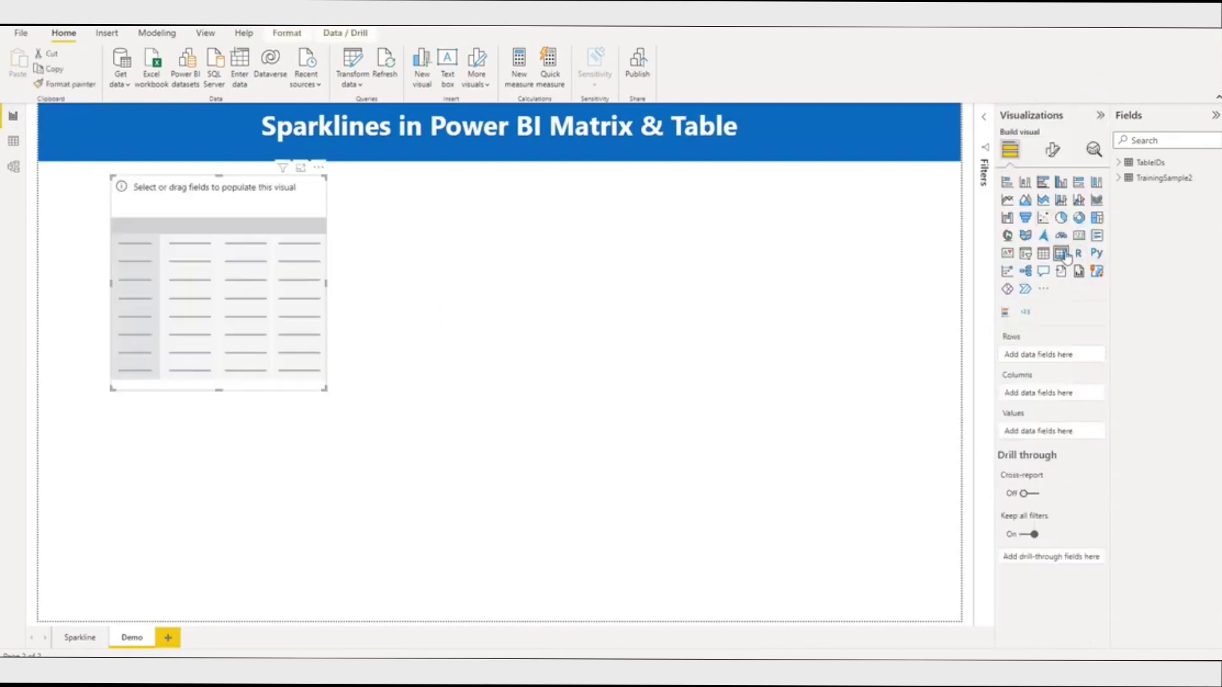
drag(177, 201, 179, 188)
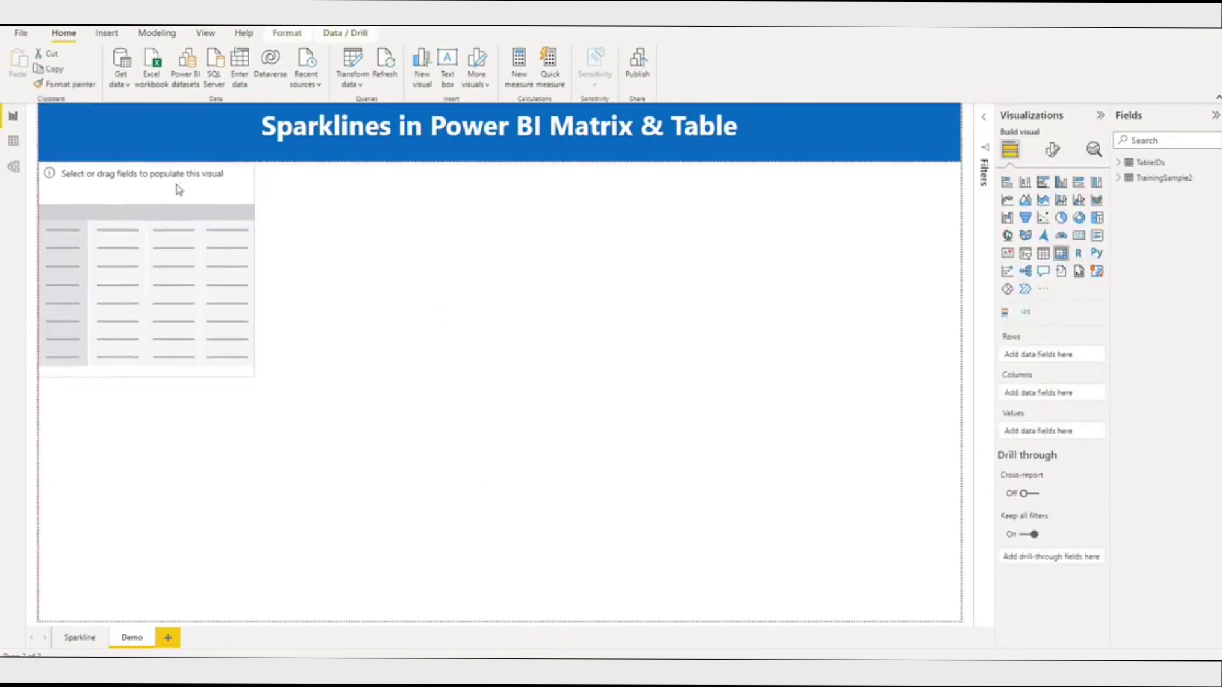
drag(253, 374, 954, 619)
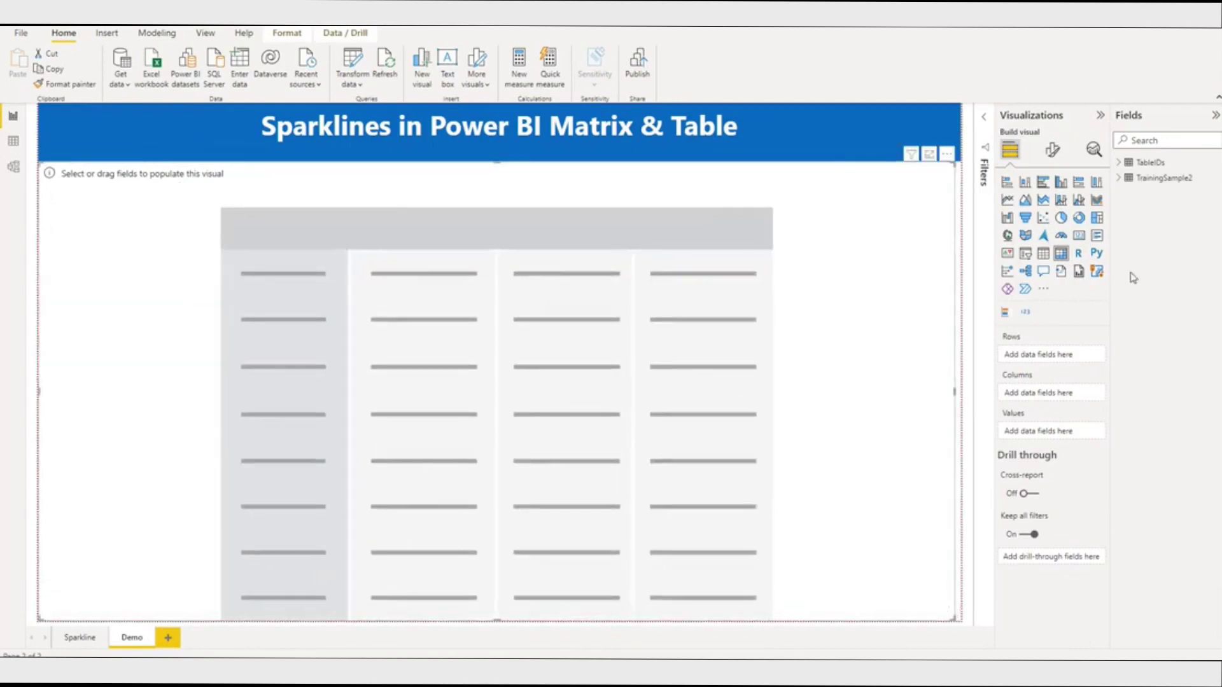
Set the matrix Rows to Category and Model, Columns to Region, and Values to TotalSales
click(1121, 179)
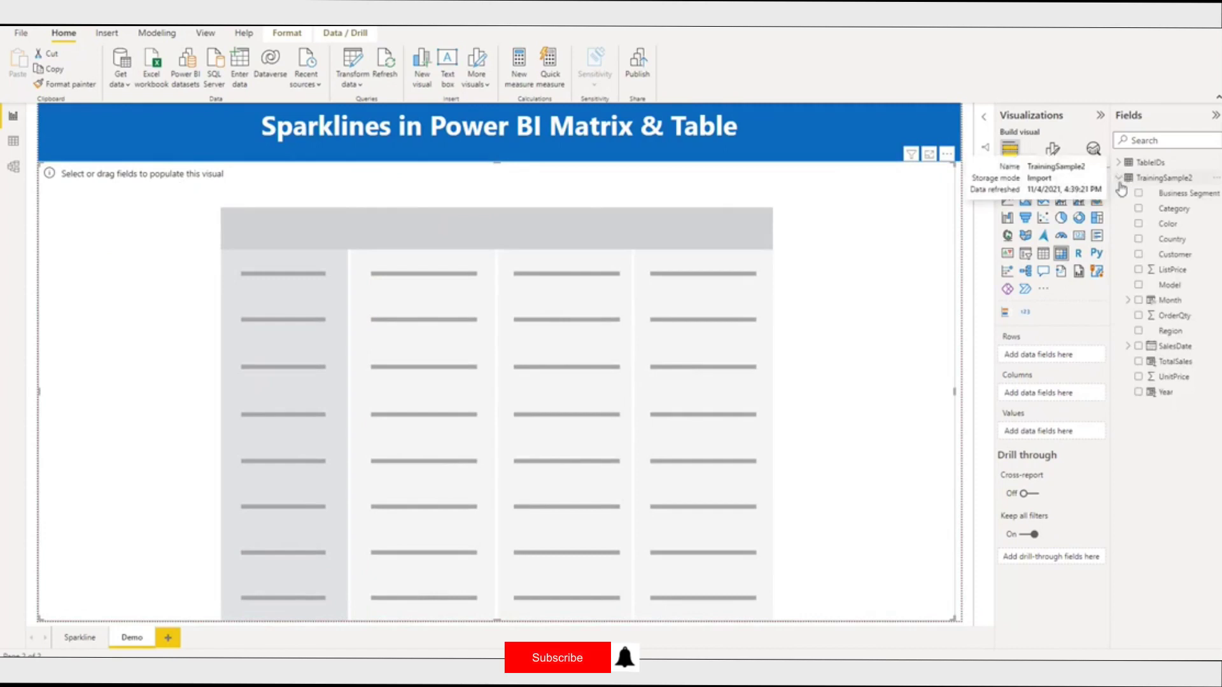
drag(1182, 216, 1067, 355)
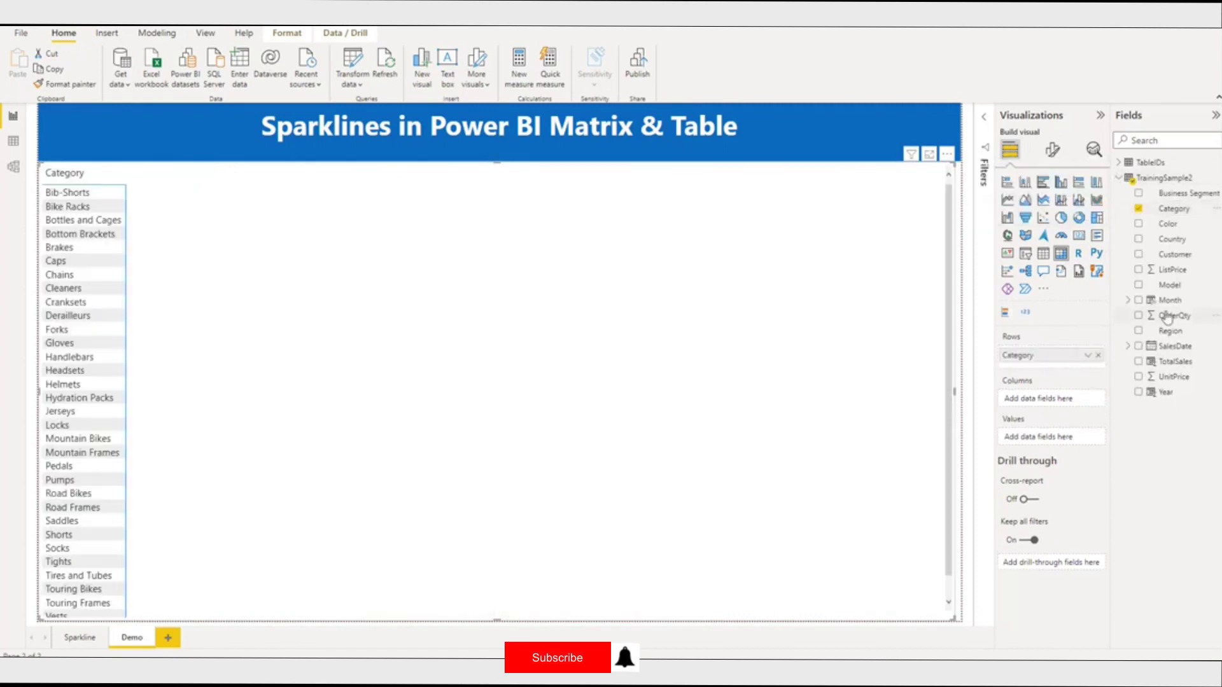
drag(1175, 286, 1066, 362)
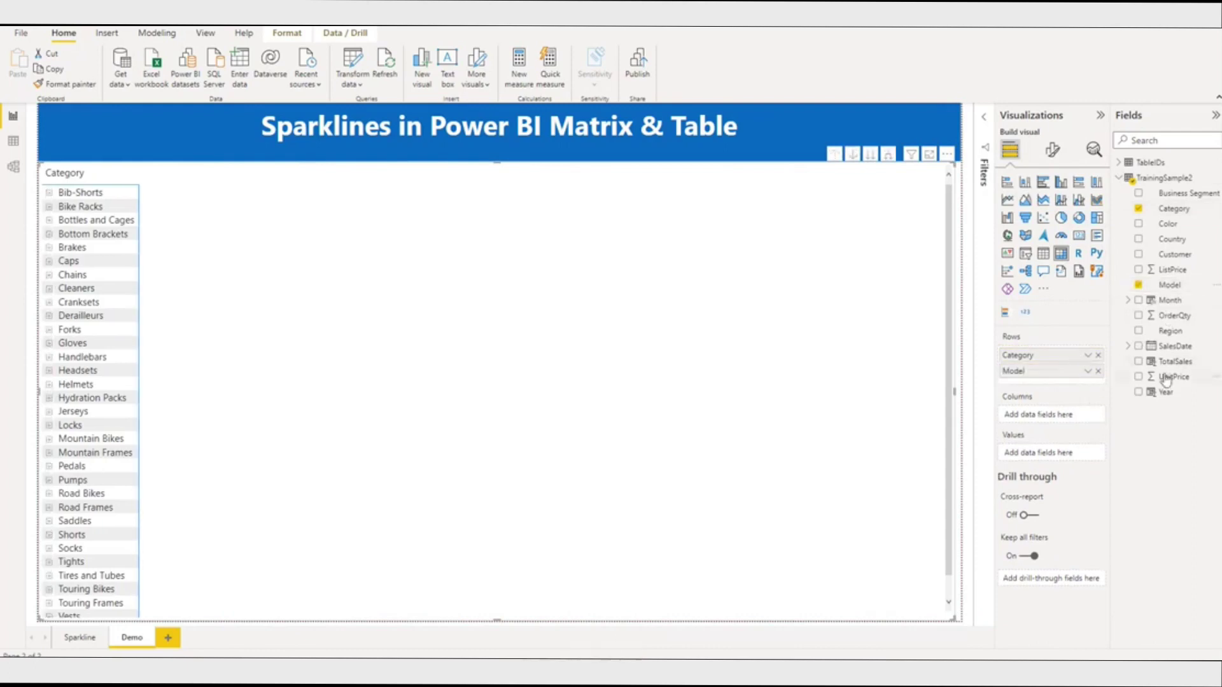
drag(1169, 331, 1058, 415)
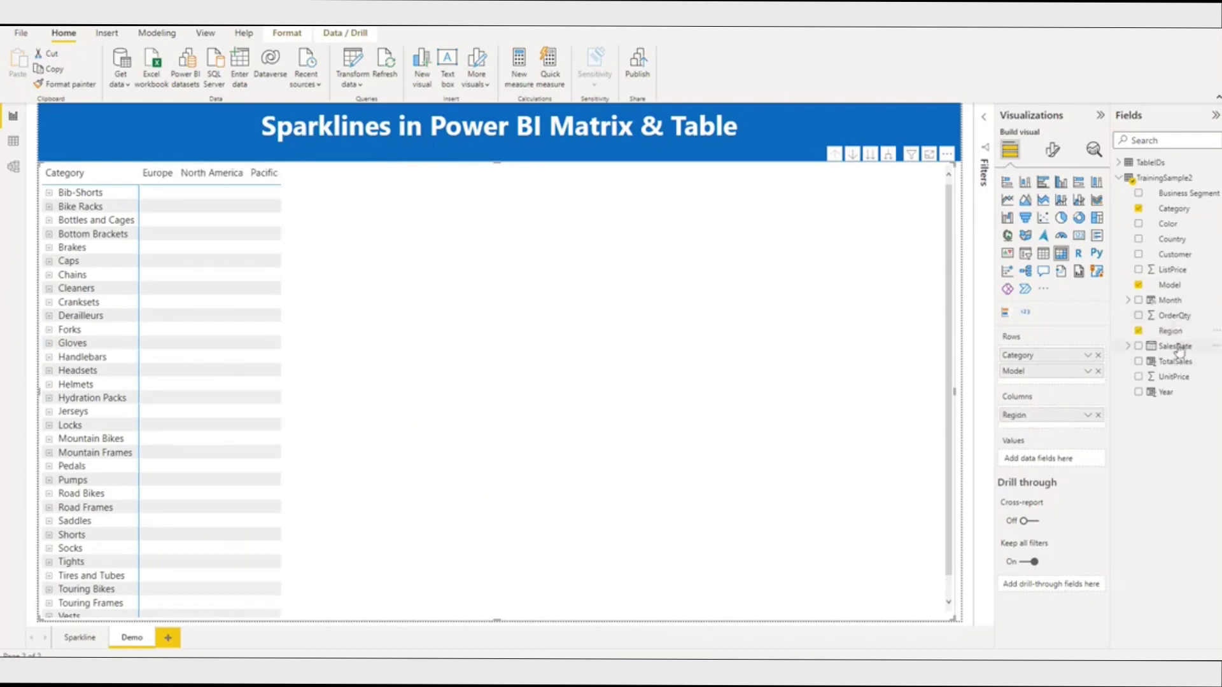
drag(1177, 361, 1062, 460)
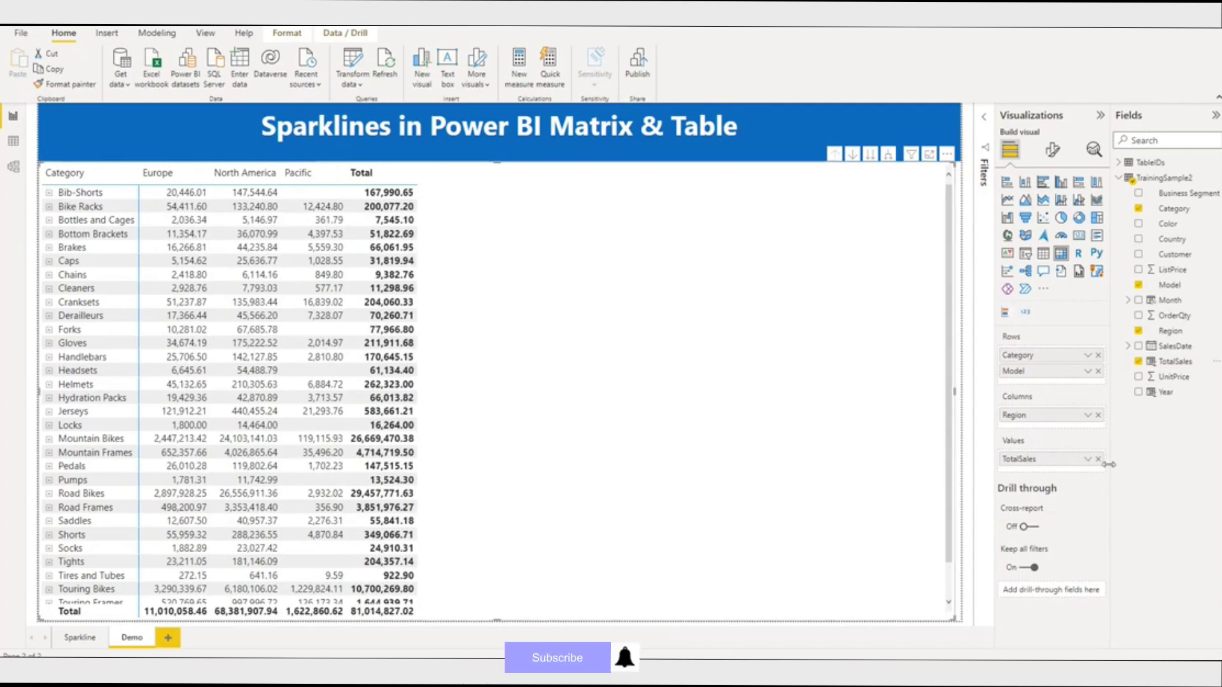
Start a sparkline for the TotalSales value with Month as its x-axis
click(1088, 461)
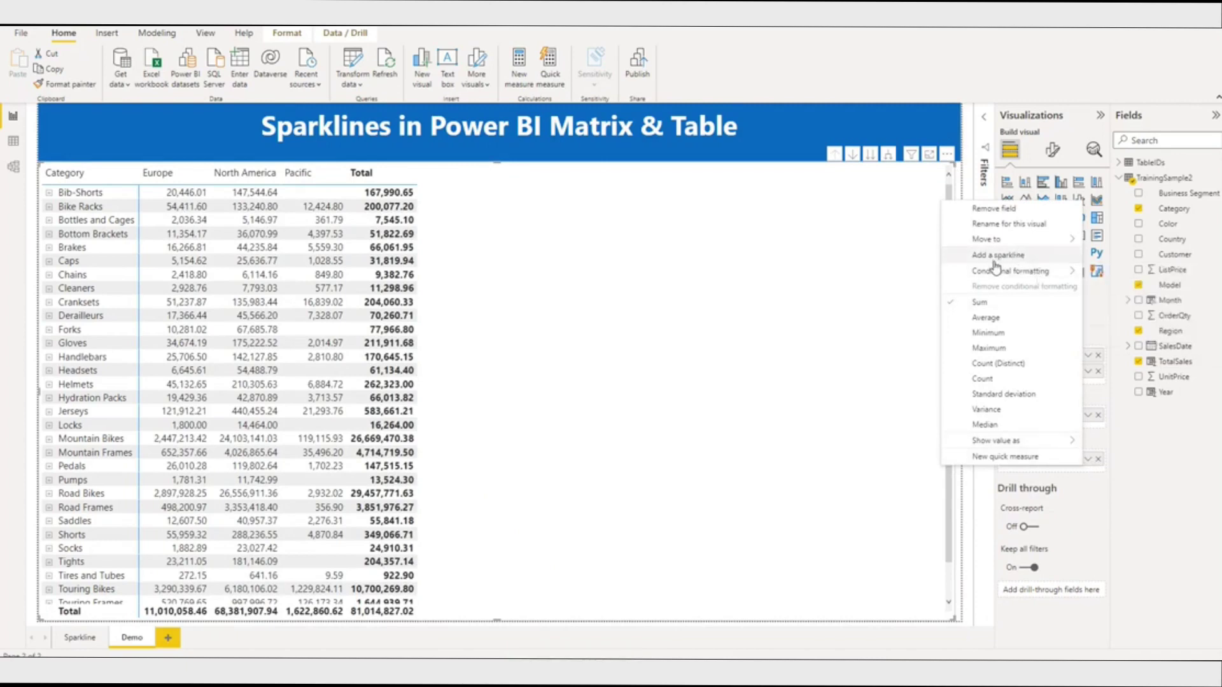
click(1055, 260)
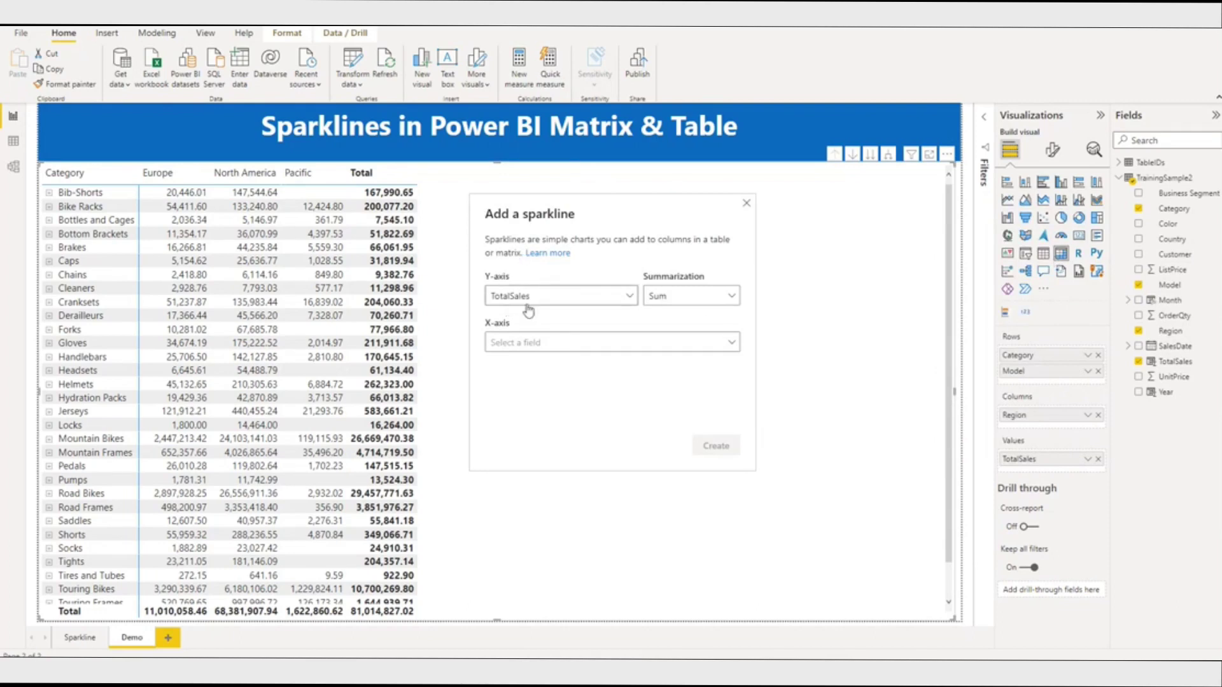
click(645, 344)
click(493, 402)
scroll(630, 439, down, 2)
scroll(630, 439, down, 3)
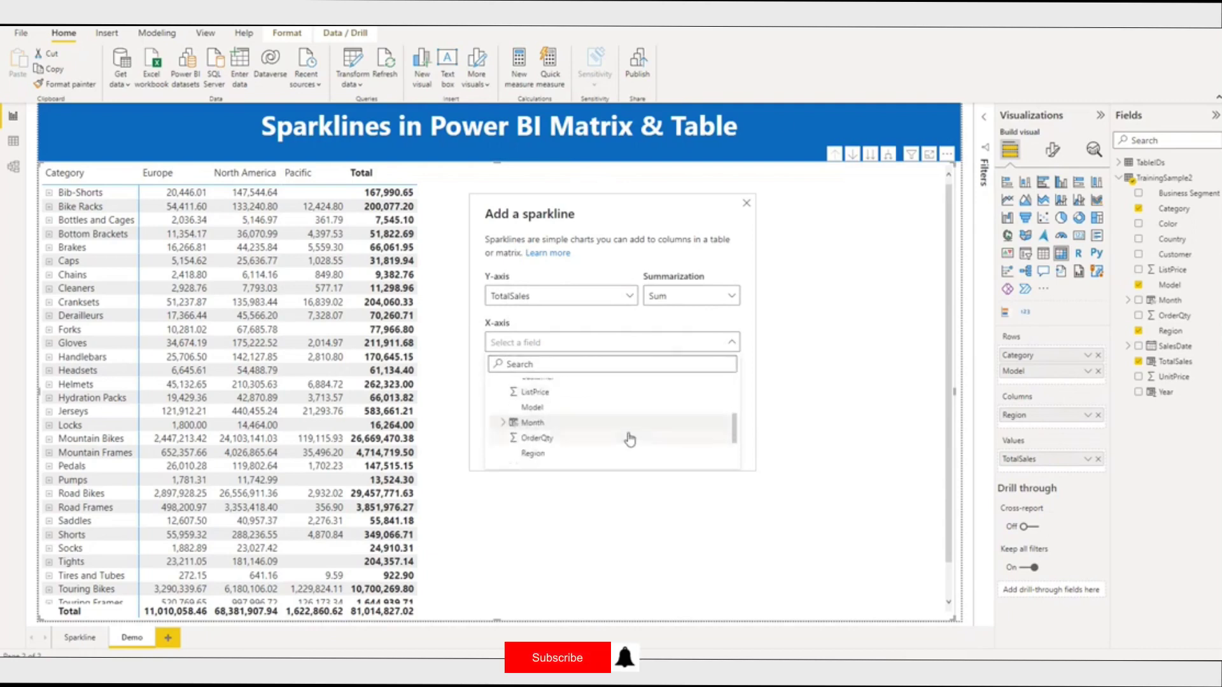
click(533, 422)
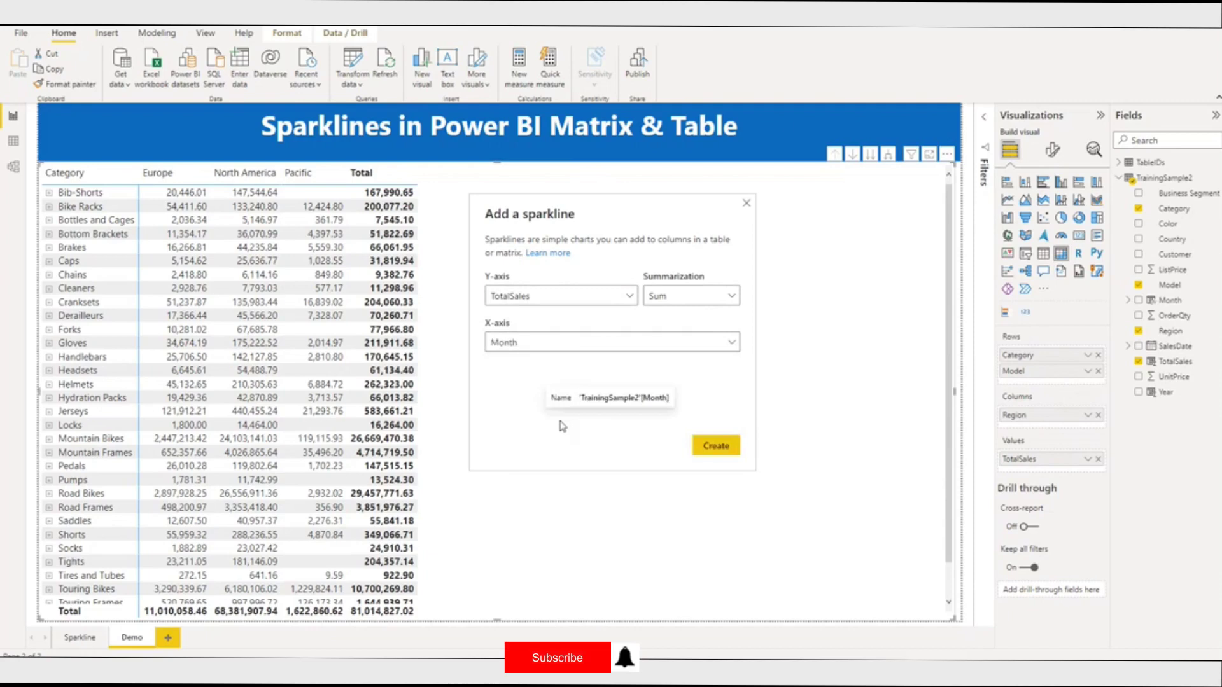
Create the TotalSales by Month sparkline and rename it 'Sparkline Trends' for this visual
click(714, 445)
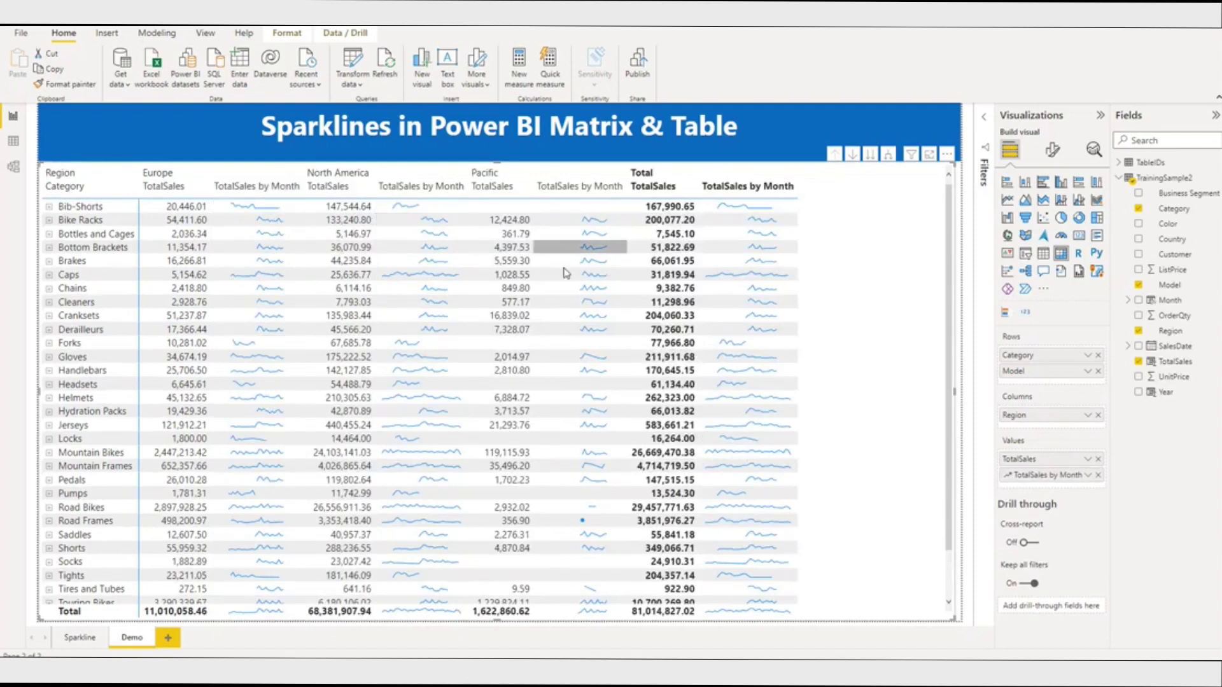
click(1088, 475)
click(1110, 495)
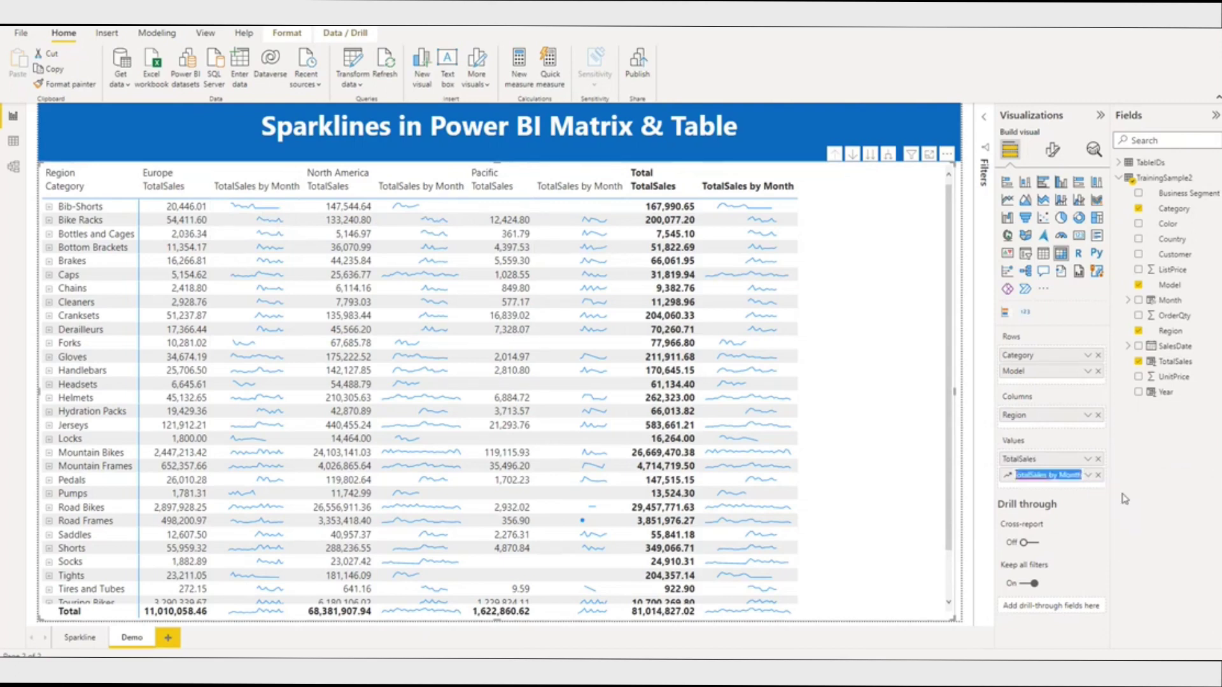
text(Spark)
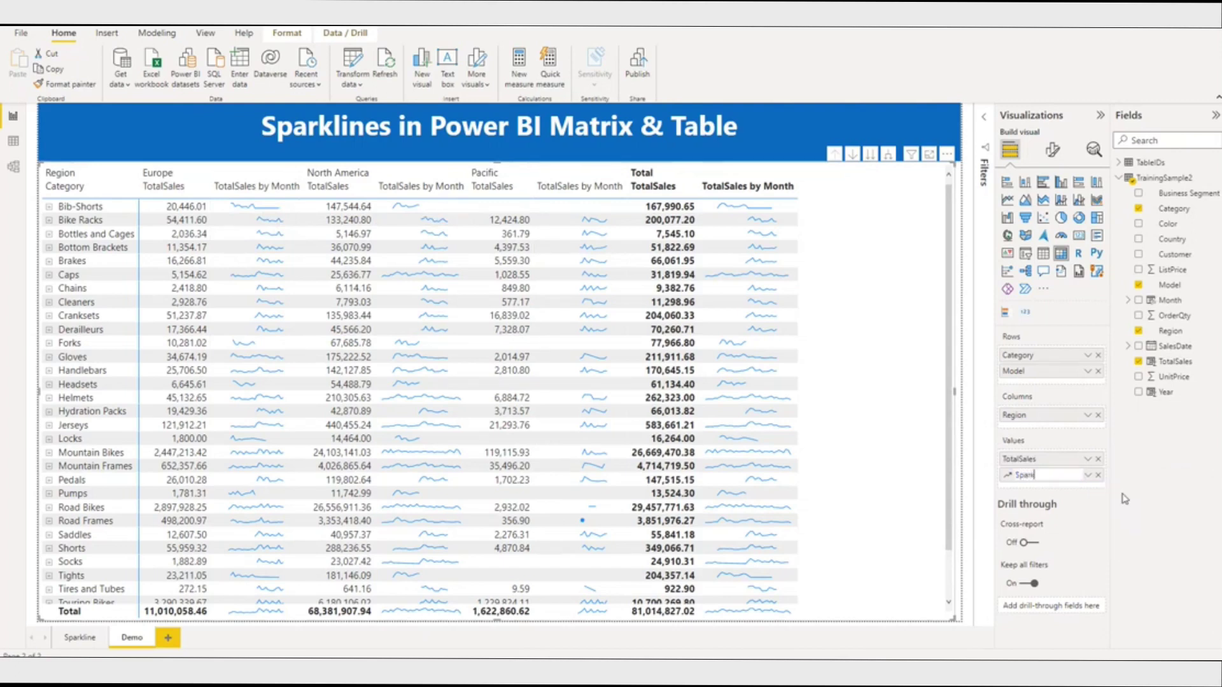
text(line)
text( Trends)
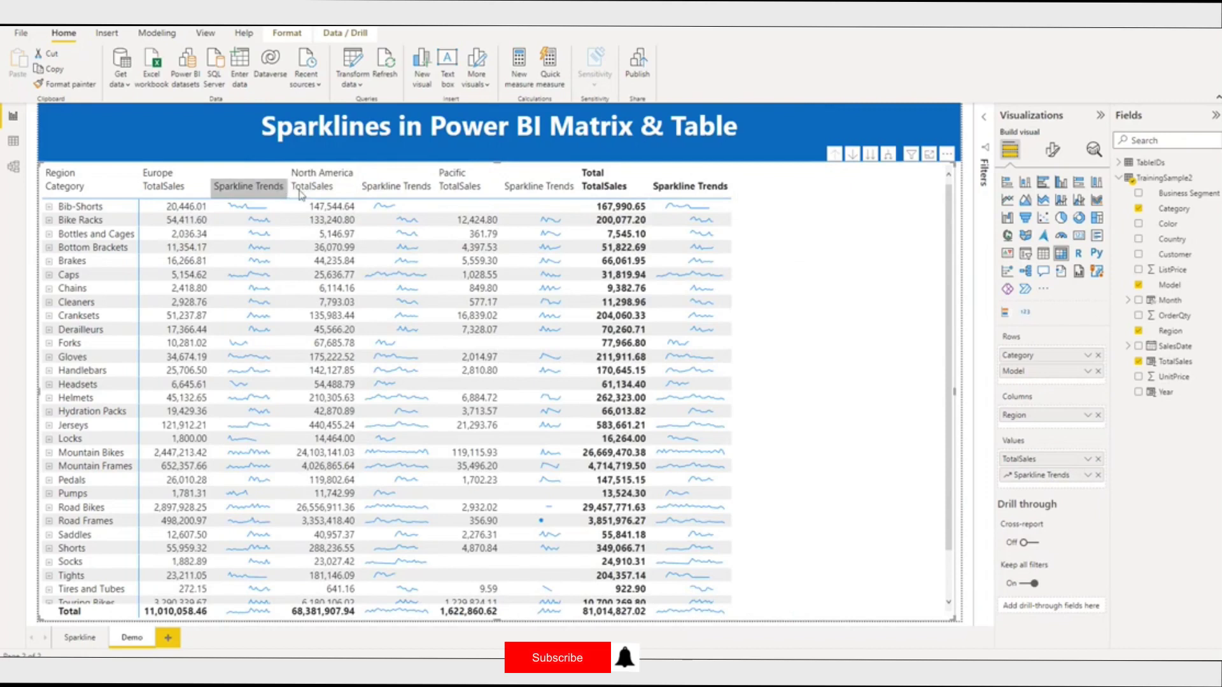
Drag the Europe, North America and Pacific Sparkline Trends column borders wider
drag(290, 186, 330, 187)
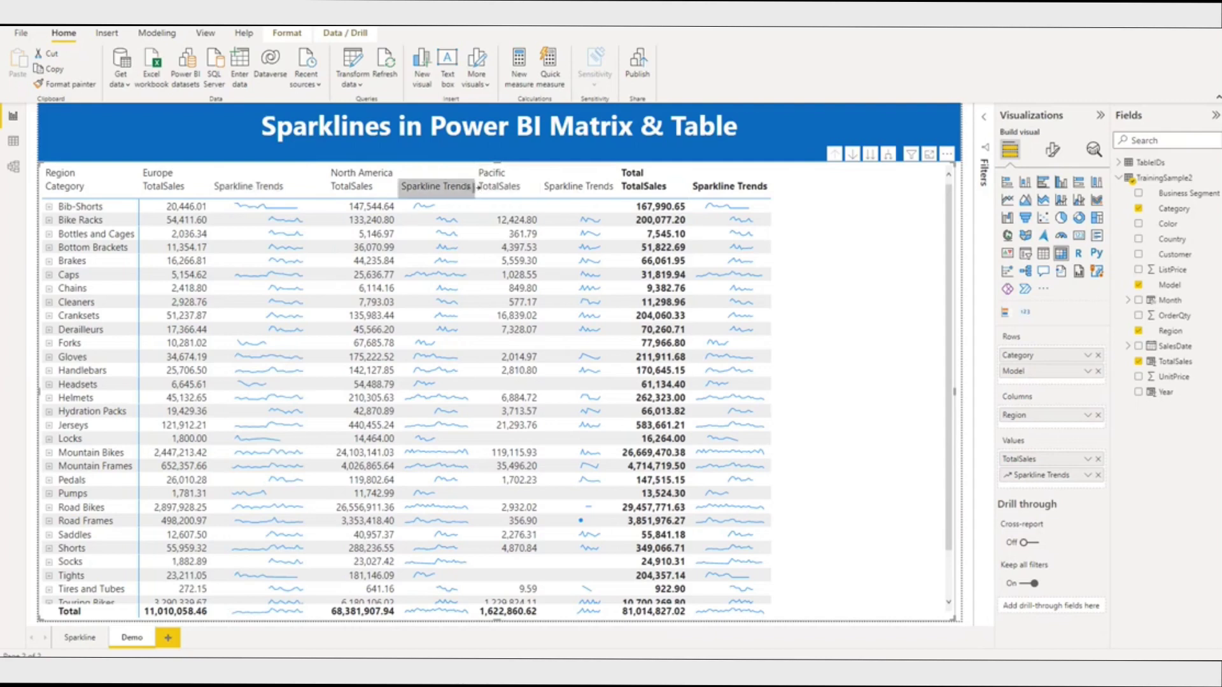
drag(479, 187, 509, 187)
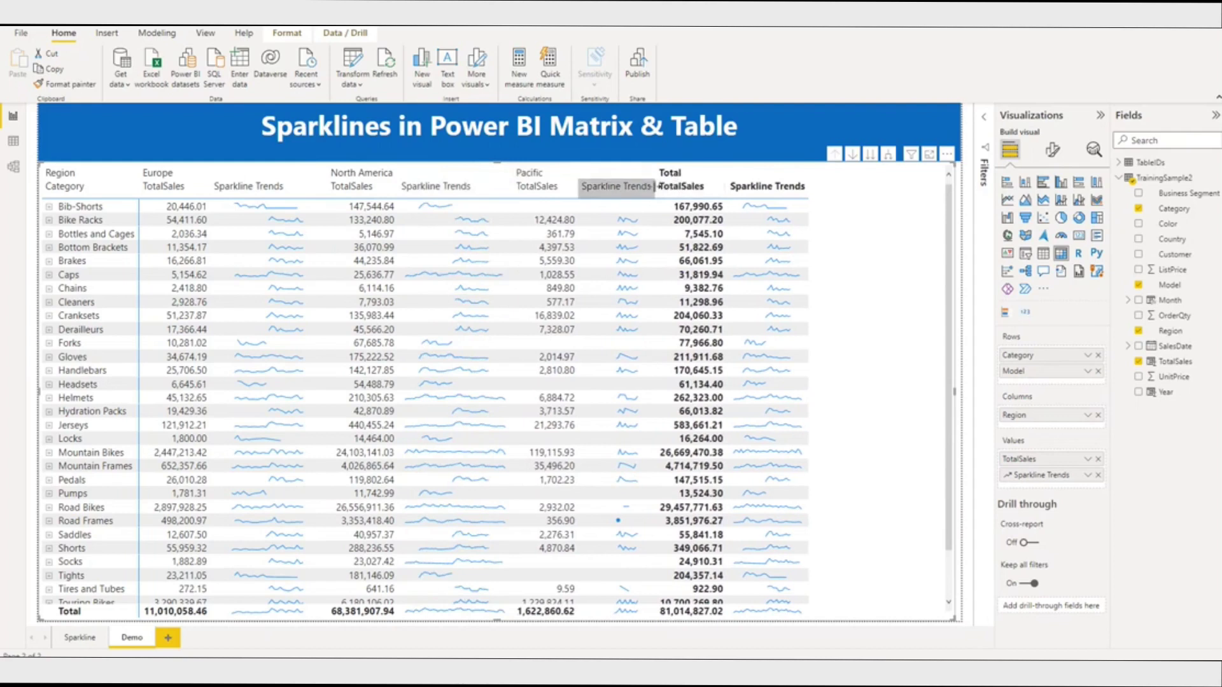
drag(655, 185, 693, 189)
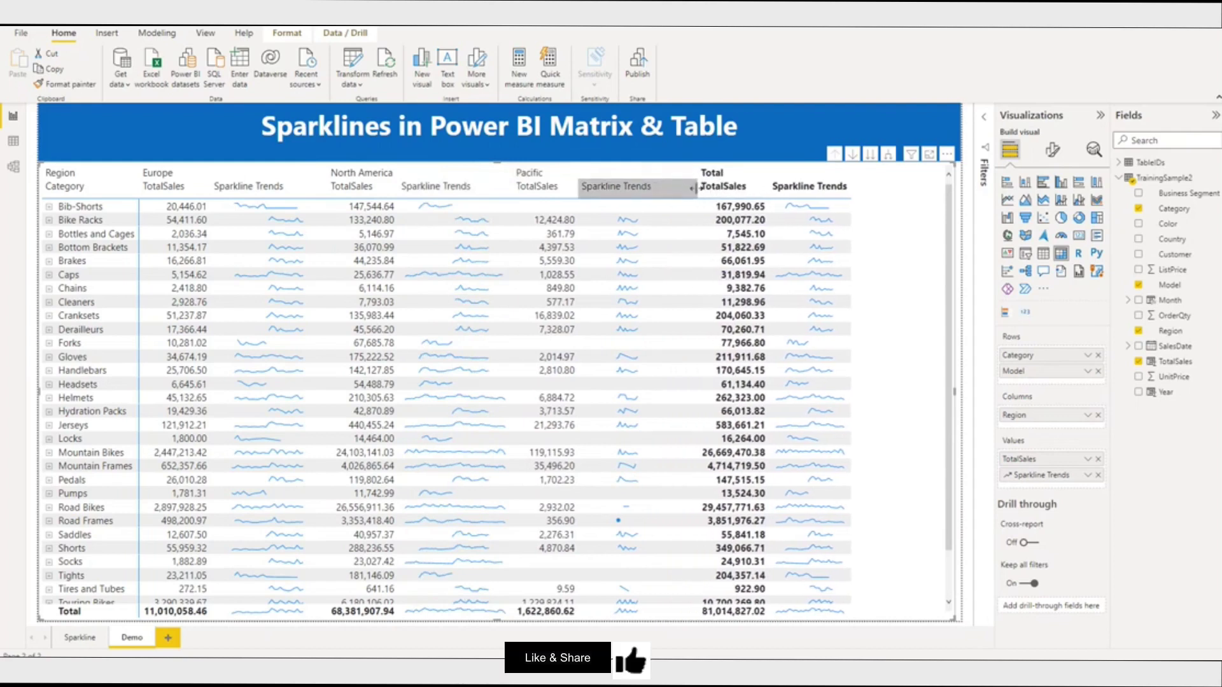
drag(852, 187, 899, 187)
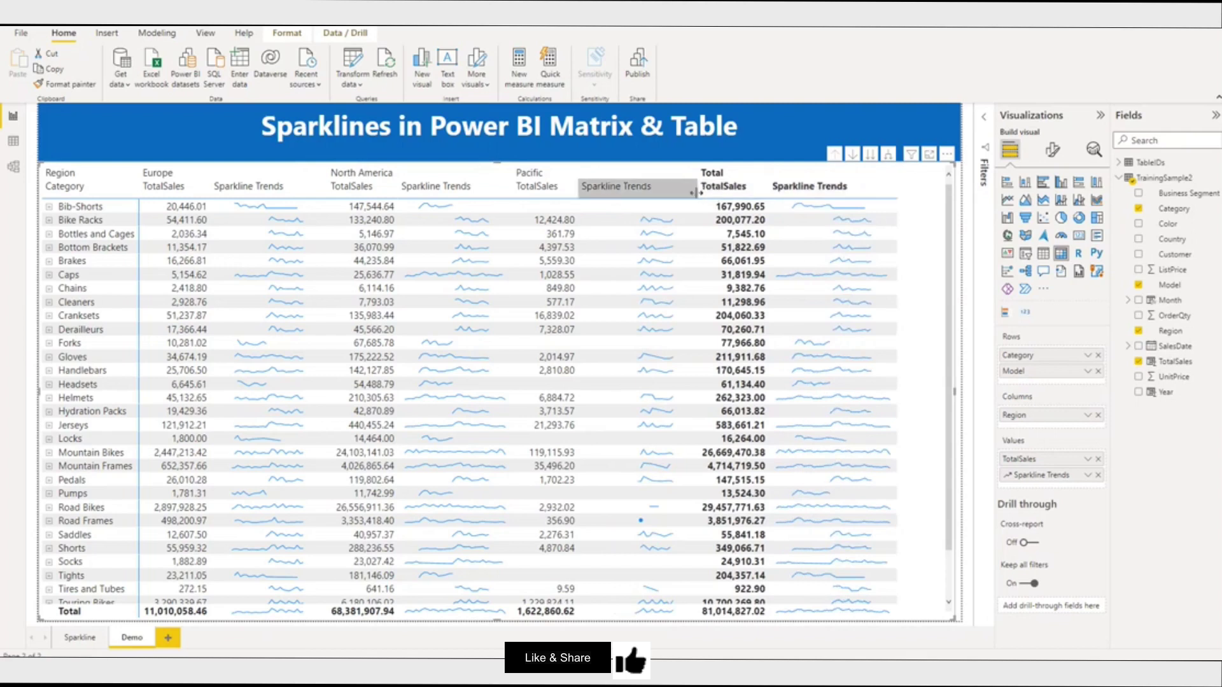
drag(710, 197, 714, 188)
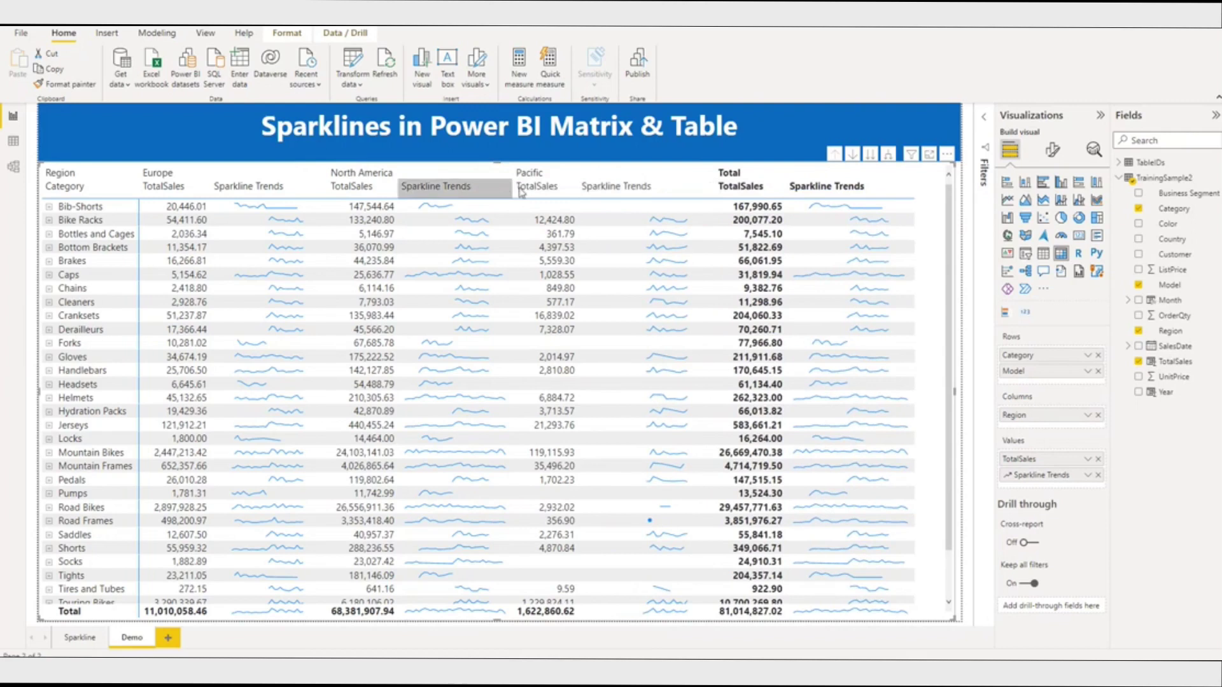
drag(509, 187, 534, 187)
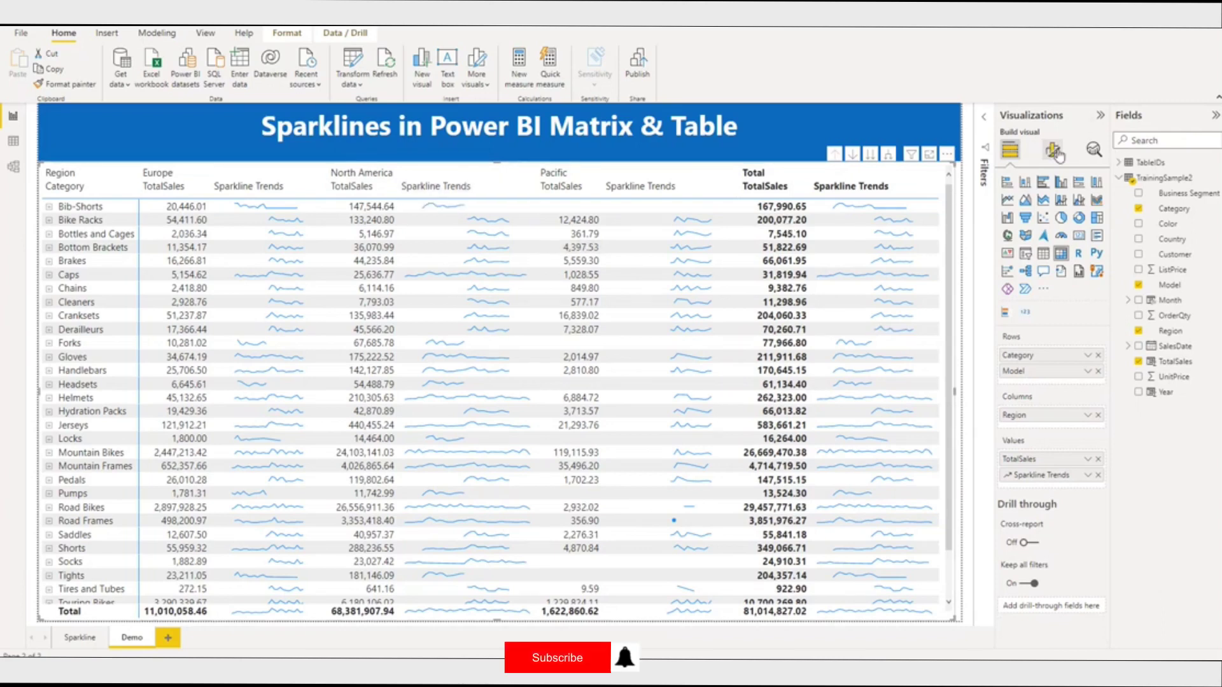
Expand the matrix's Sparklines formatting and keep the chart type as Line
click(1053, 152)
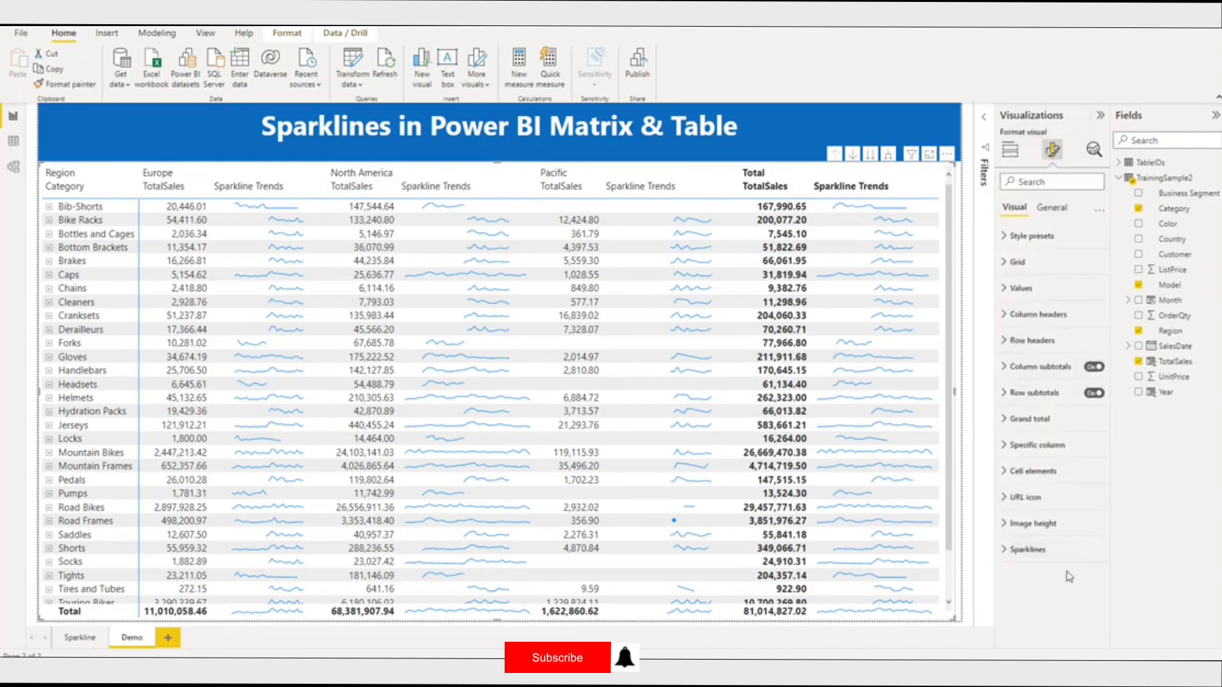
click(1006, 553)
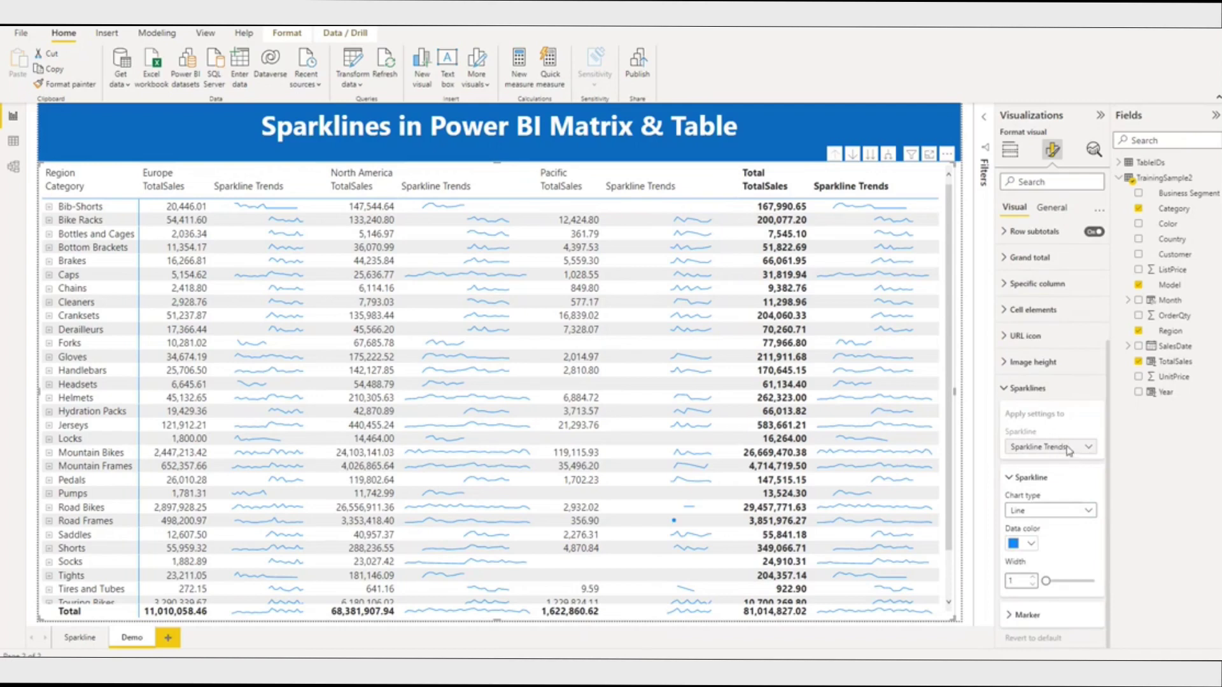
click(1021, 519)
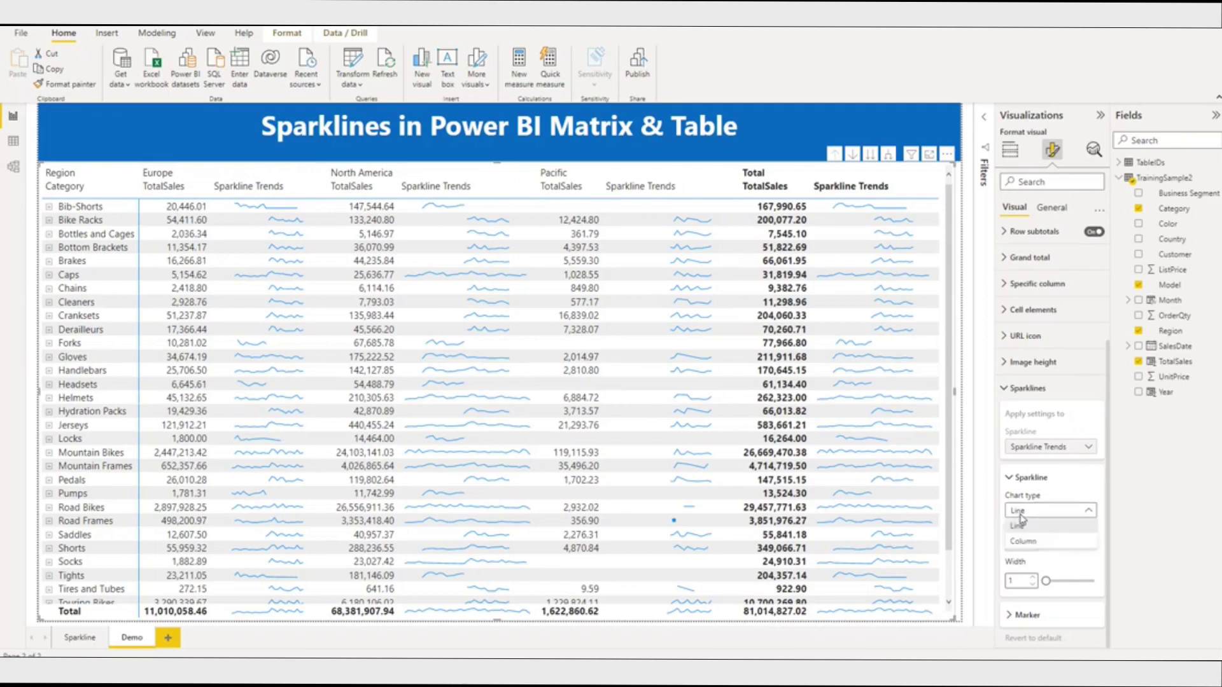
click(1024, 551)
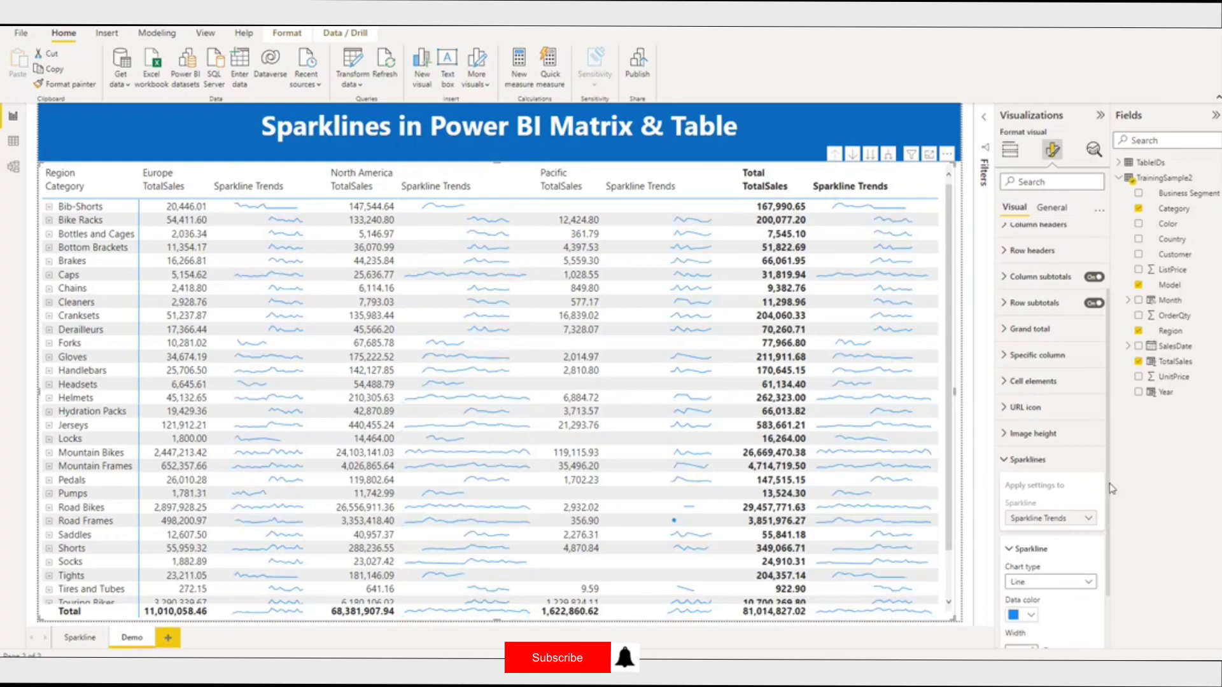
Set the sparkline data color to medium blue and raise the line width to 2
scroll(1044, 560, down, 2)
click(1031, 545)
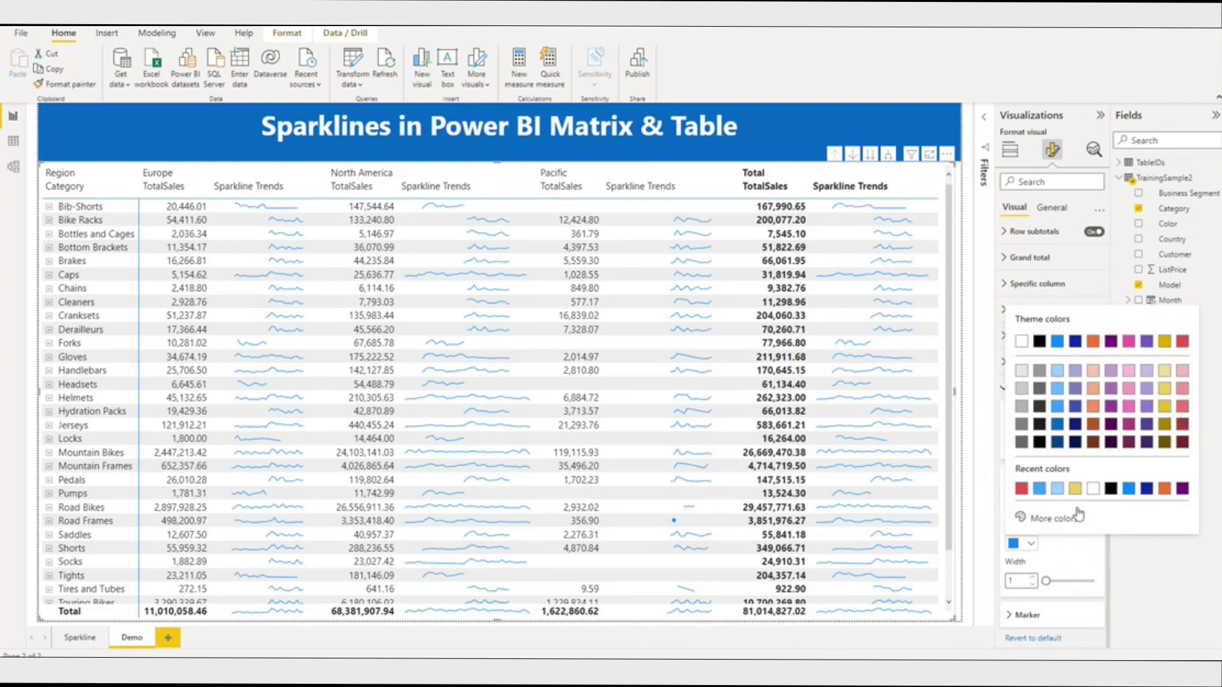
click(1057, 373)
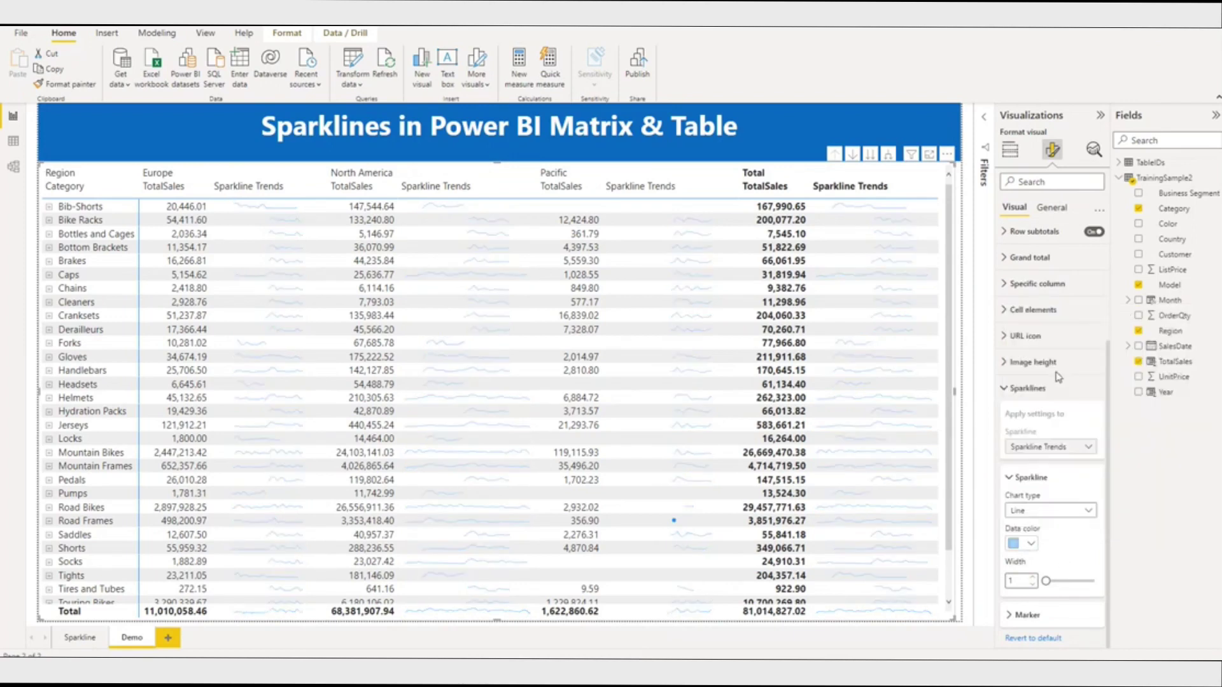
click(1031, 543)
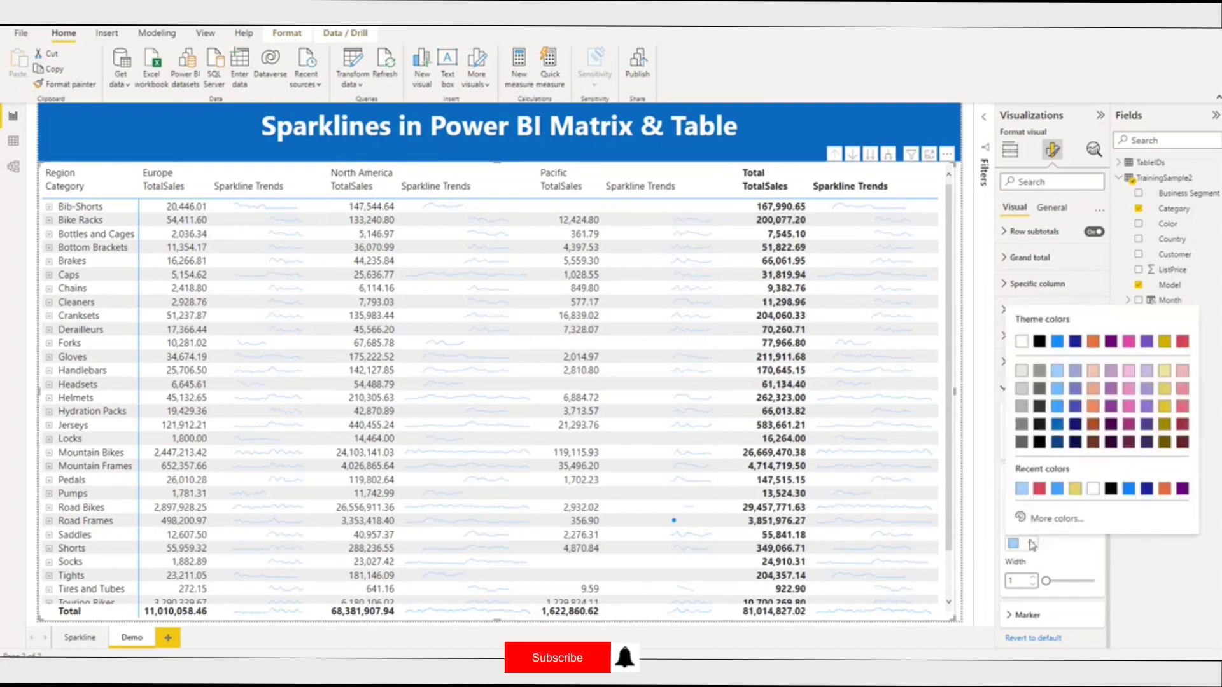
click(1060, 410)
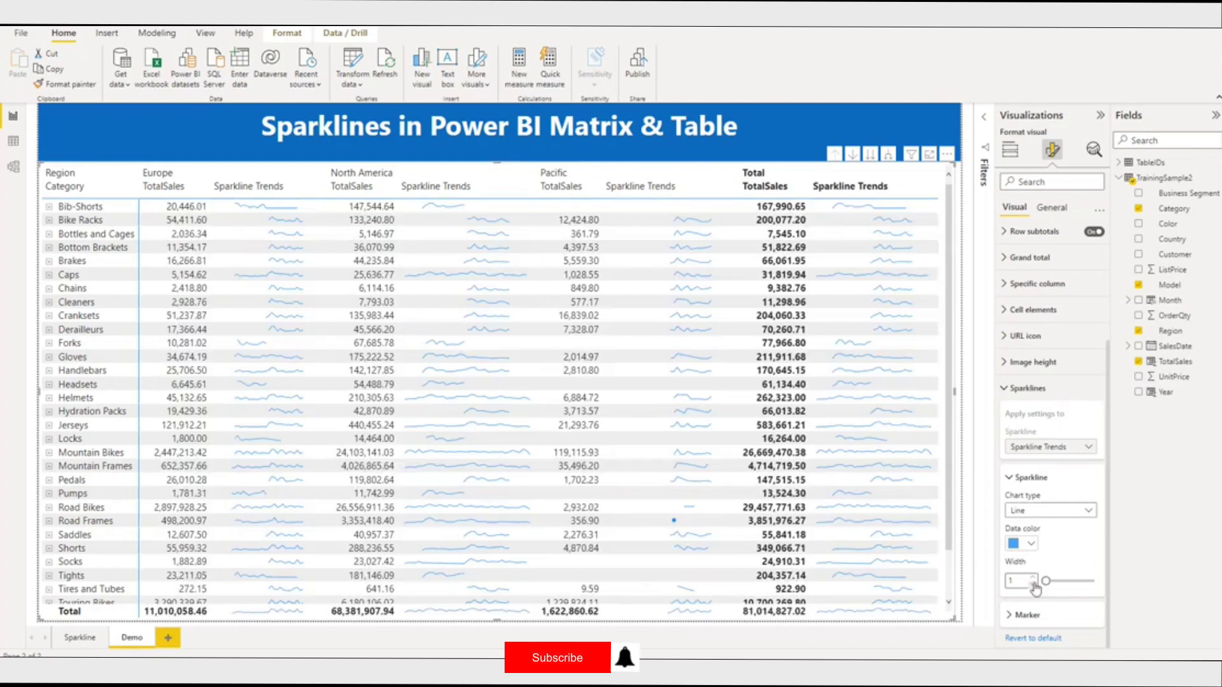
click(1033, 578)
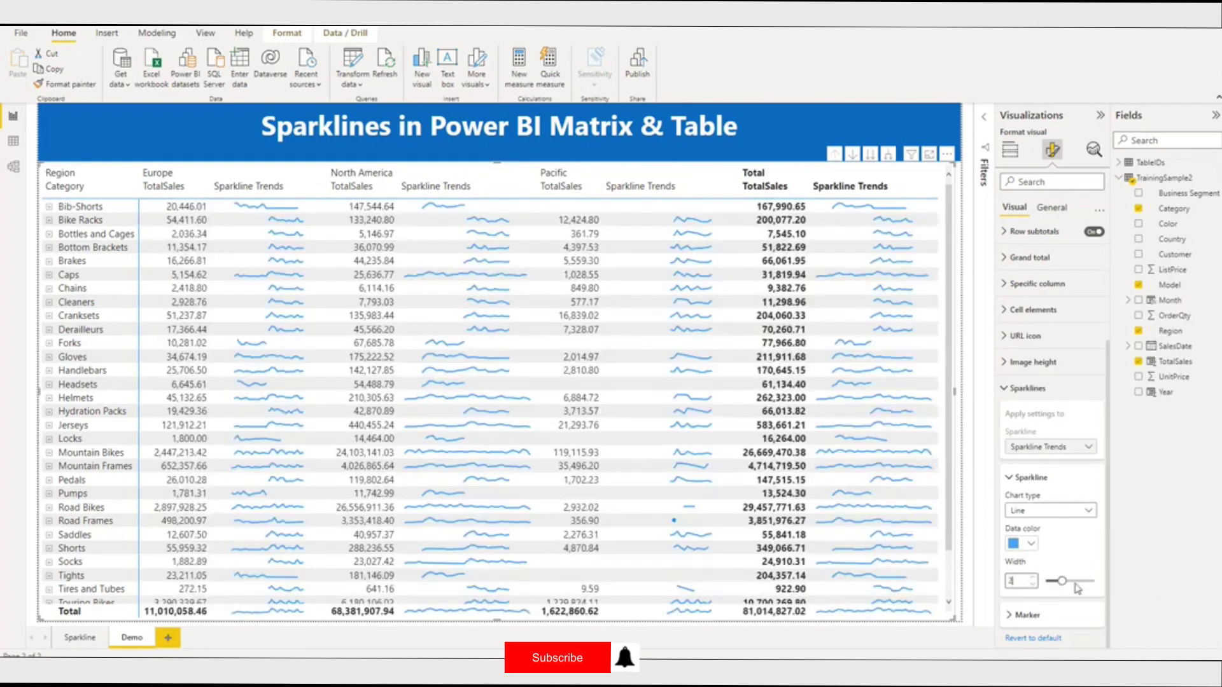
Turn on Highest and Lowest sparkline markers, colored red at size 4
click(1011, 614)
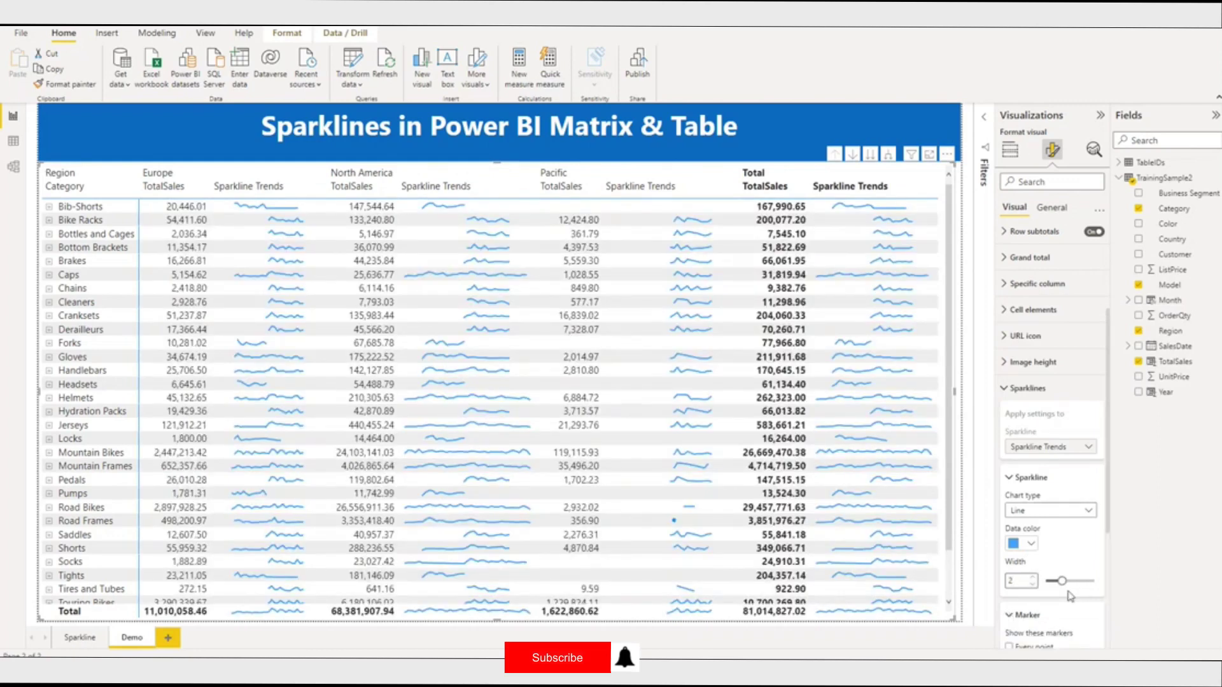
scroll(1069, 595, down, 5)
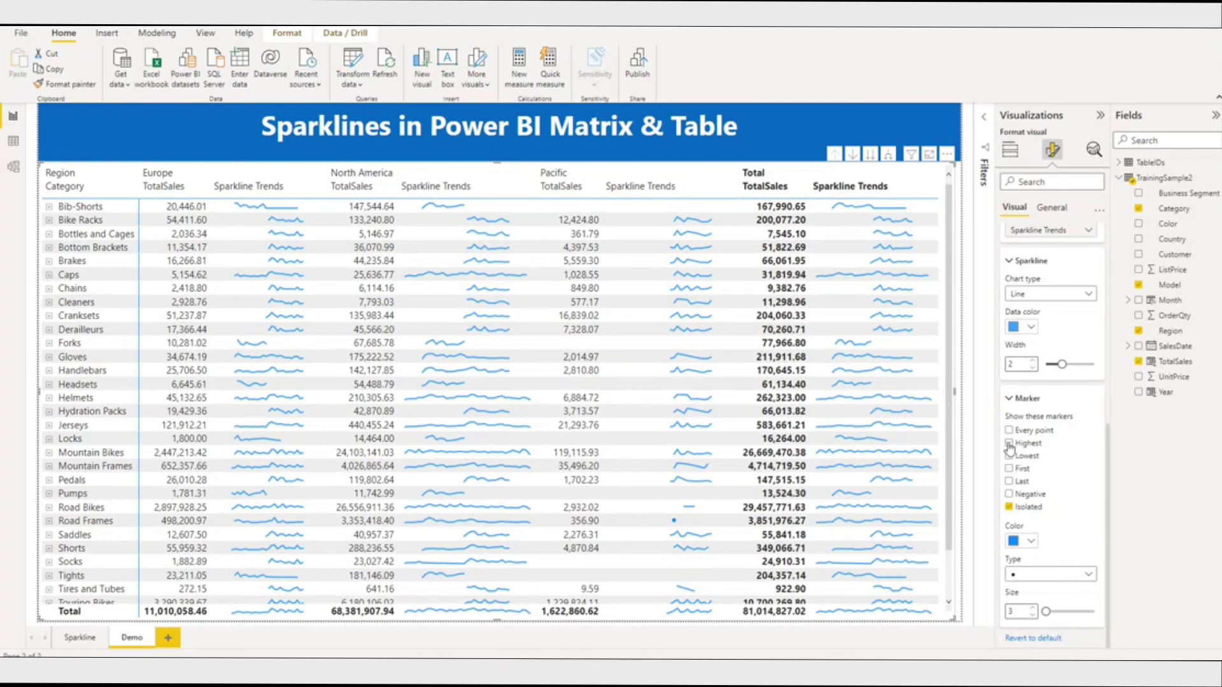
click(1010, 444)
click(1009, 455)
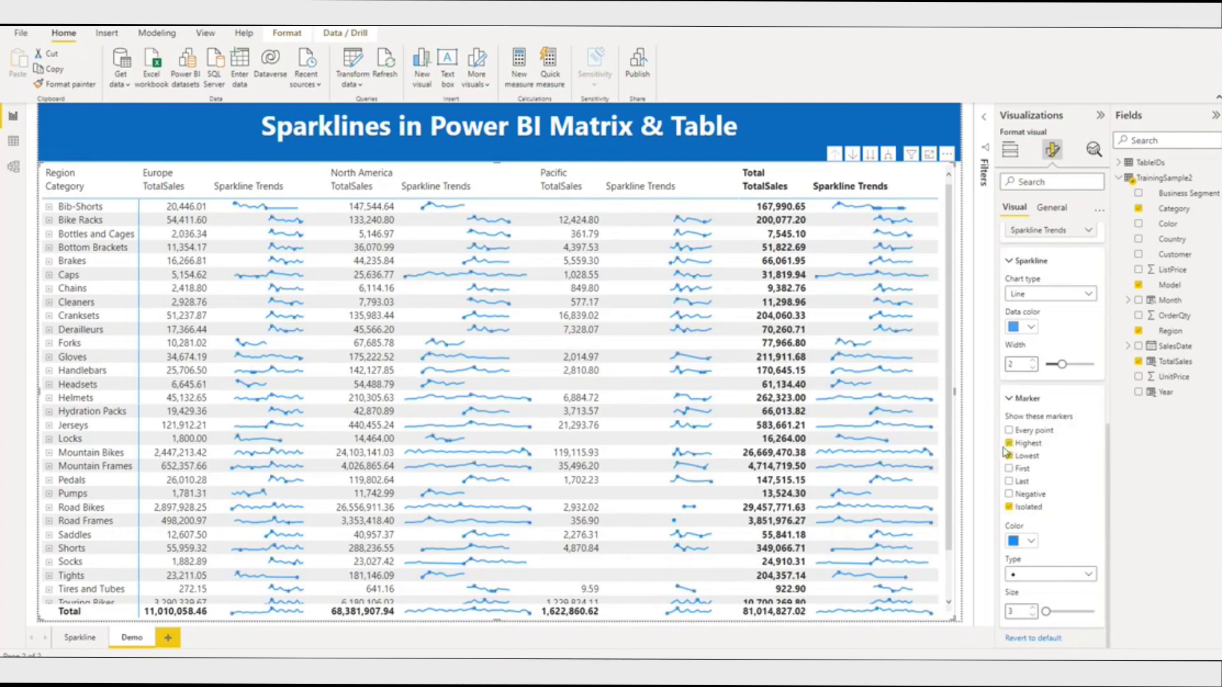
click(1031, 543)
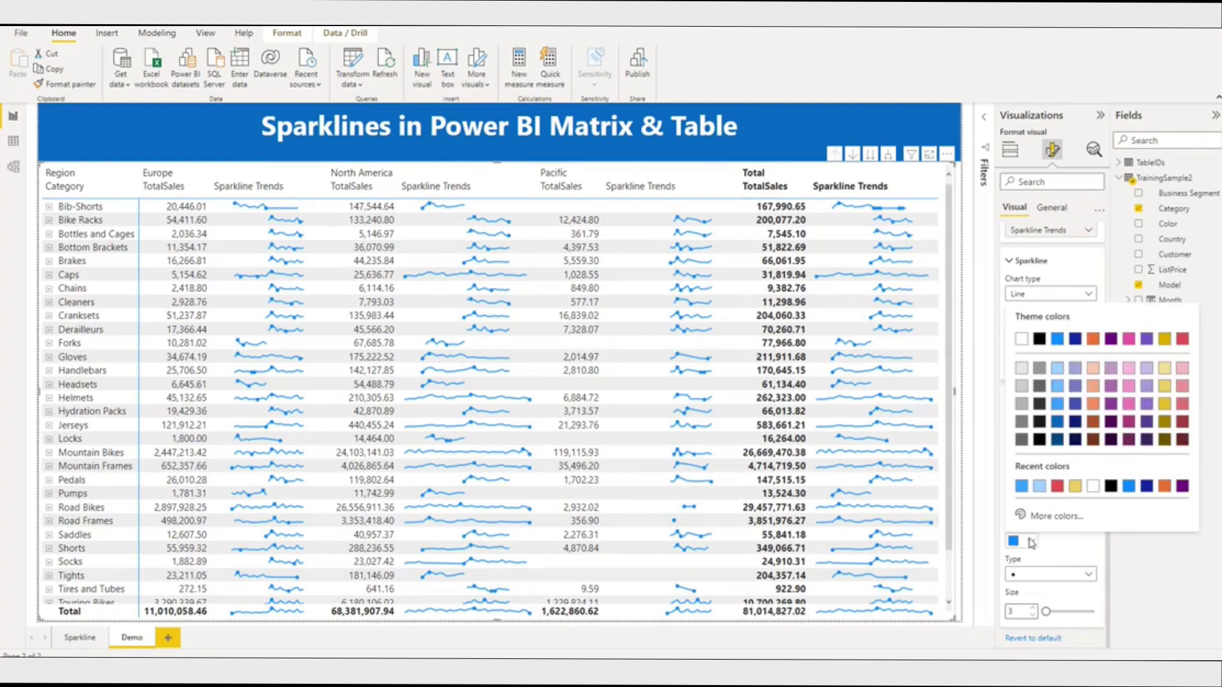
click(1059, 490)
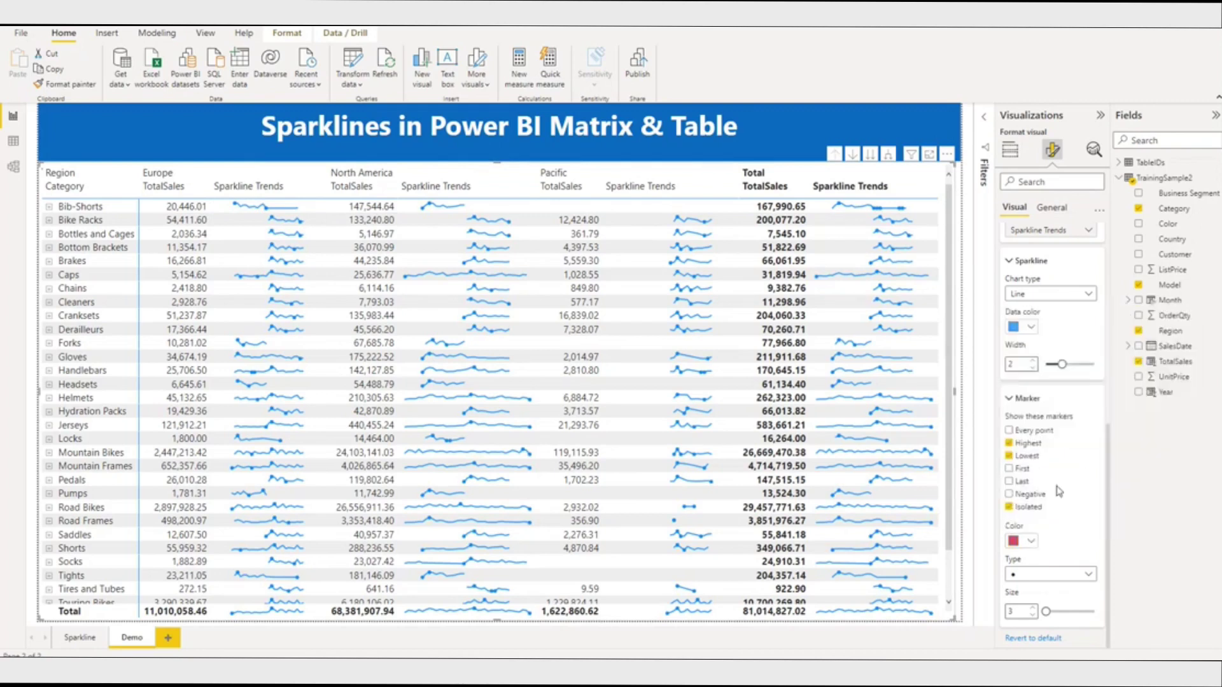
click(1034, 609)
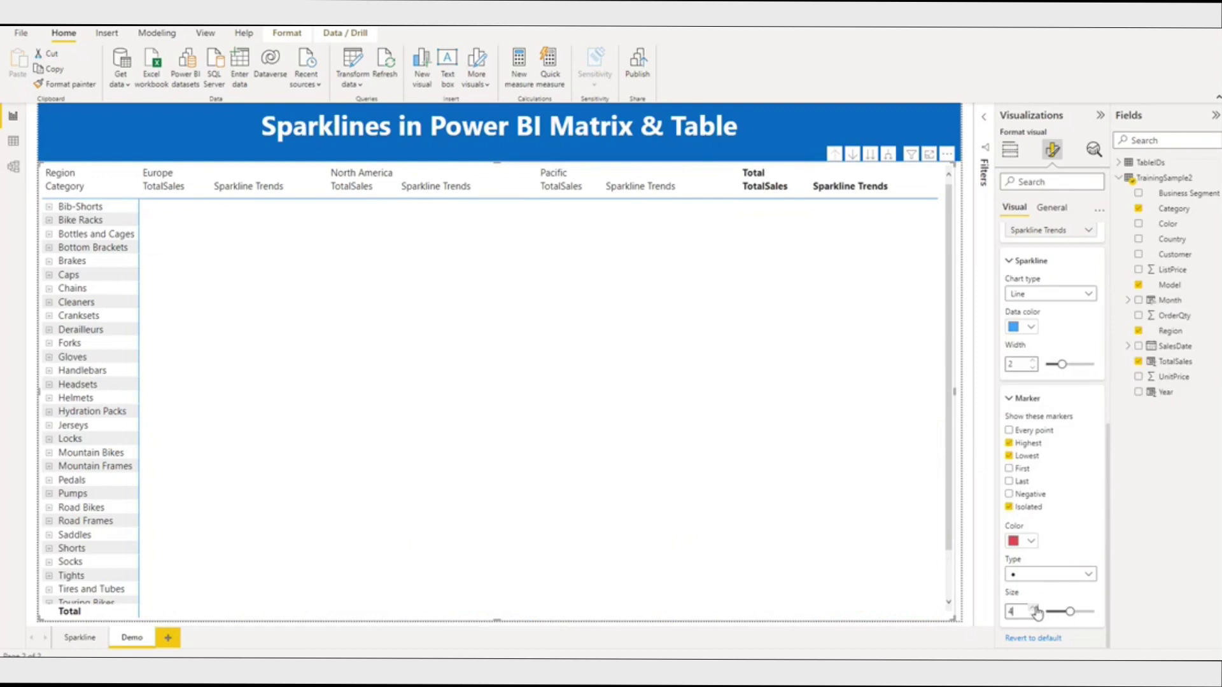
scroll(726, 446, down, 1)
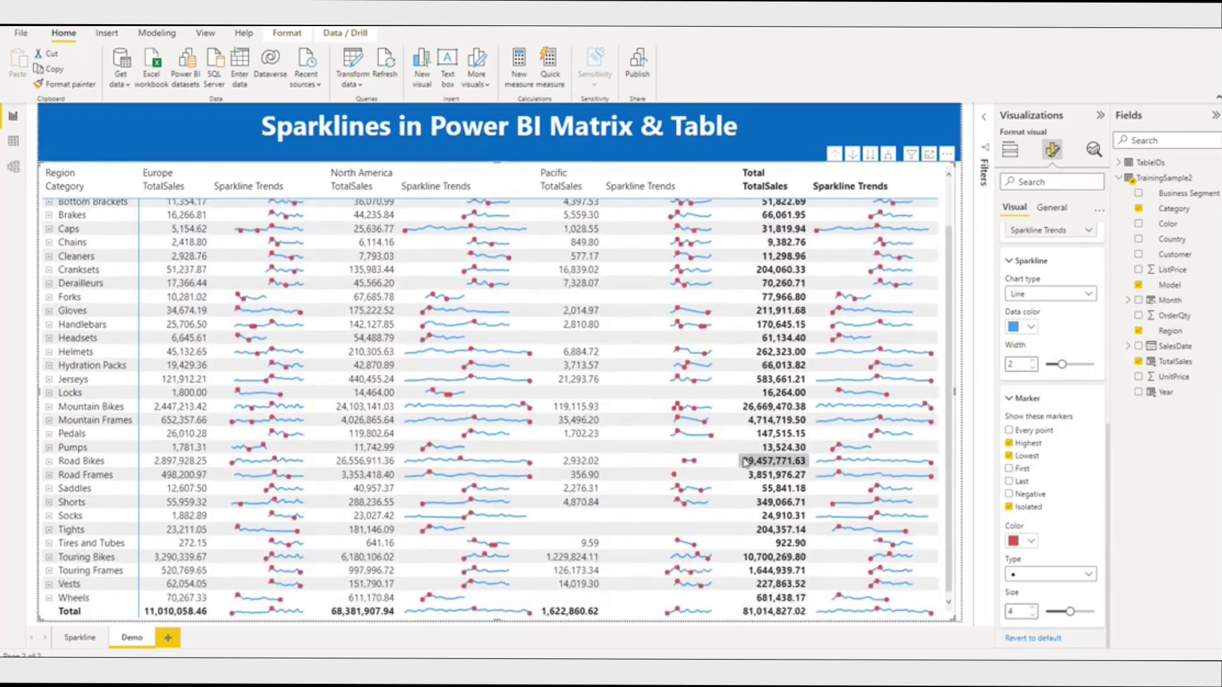
scroll(735, 453, up, 1)
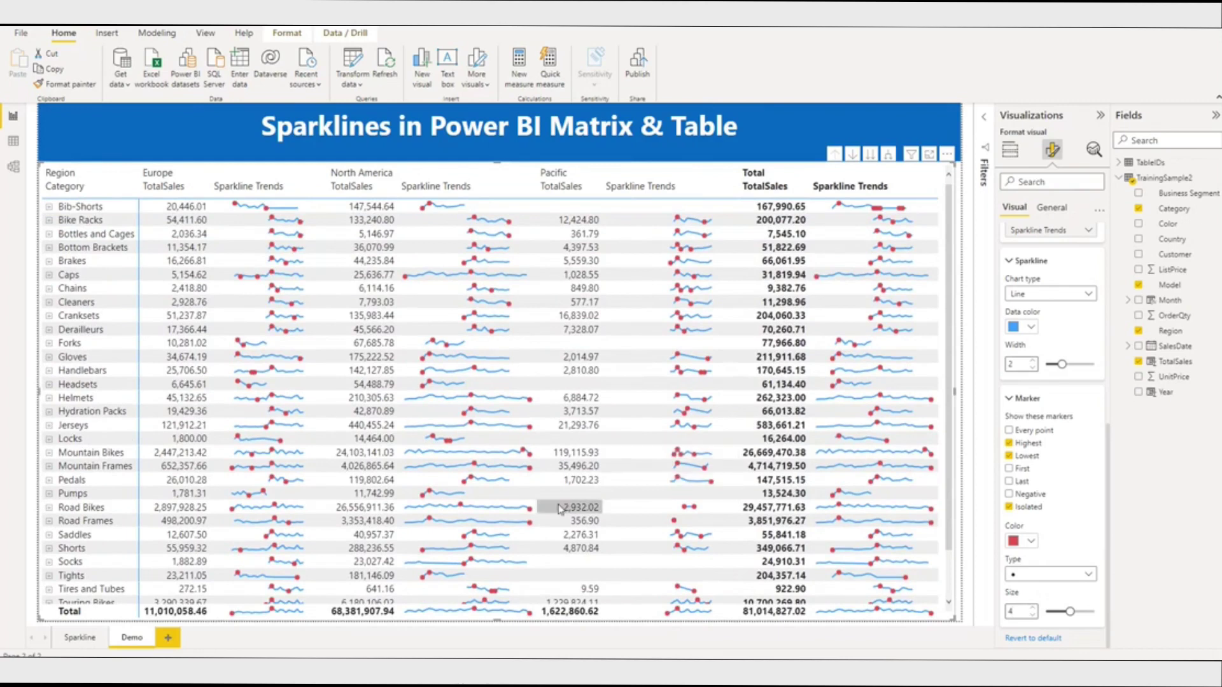
Duplicate the Demo page and switch the copy's matrix to a Table visual
right_click(132, 637)
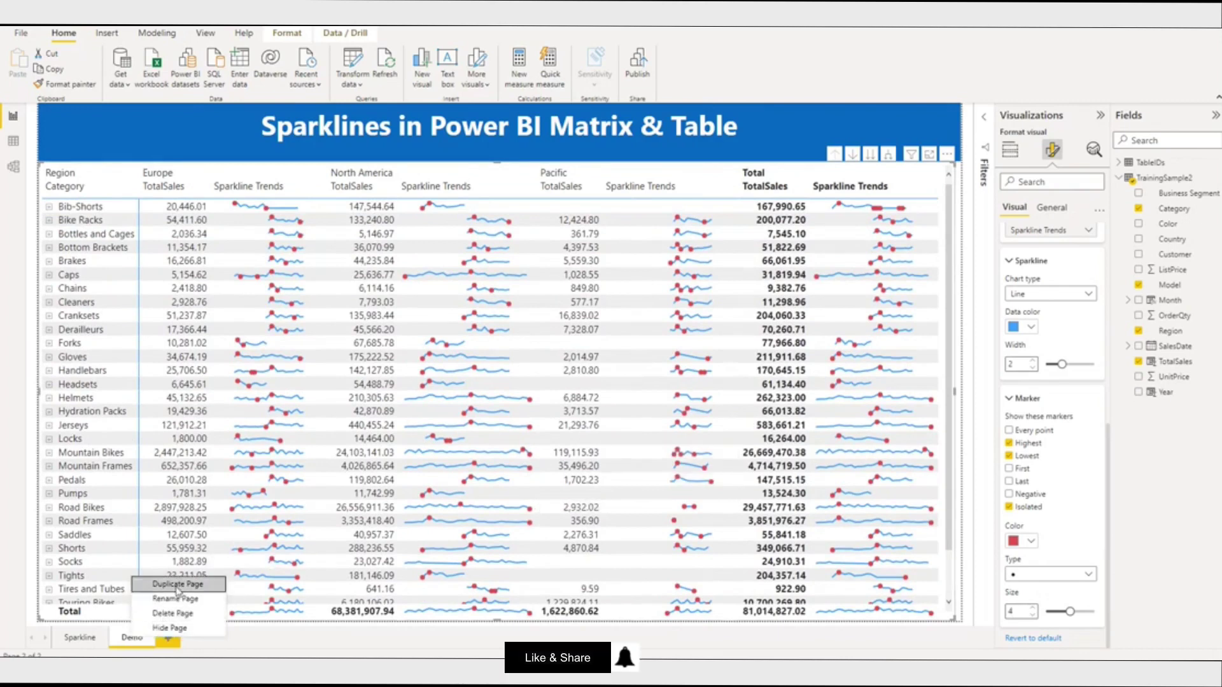
click(177, 584)
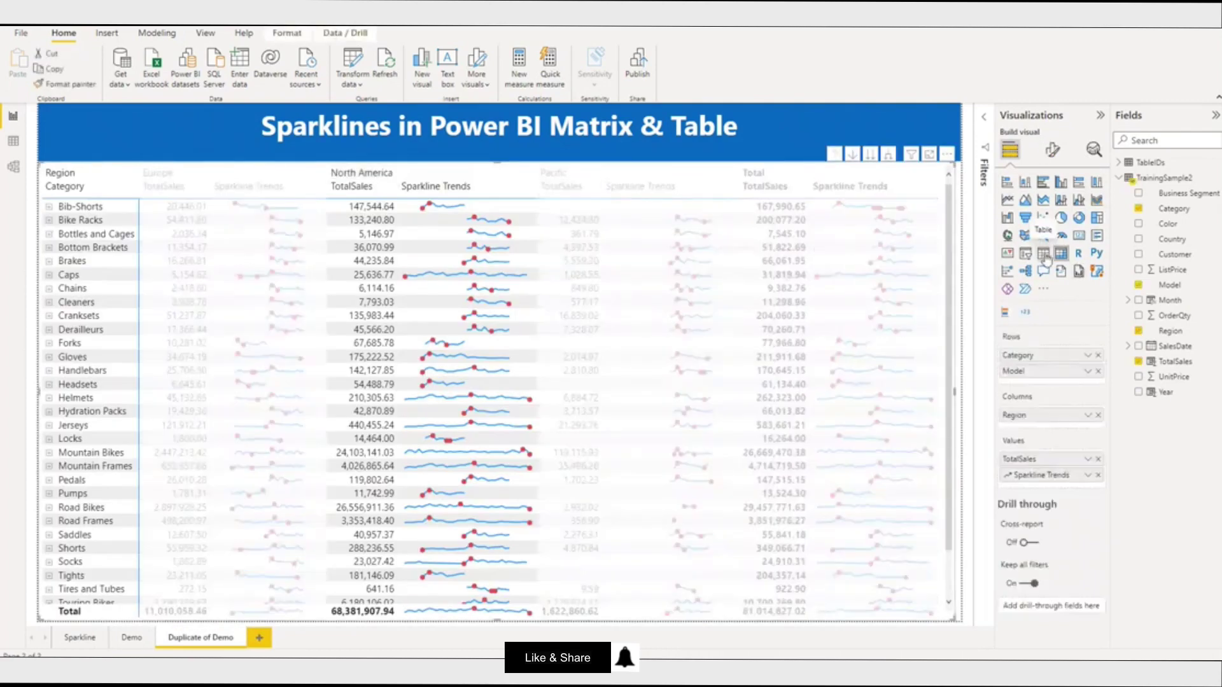
click(1044, 255)
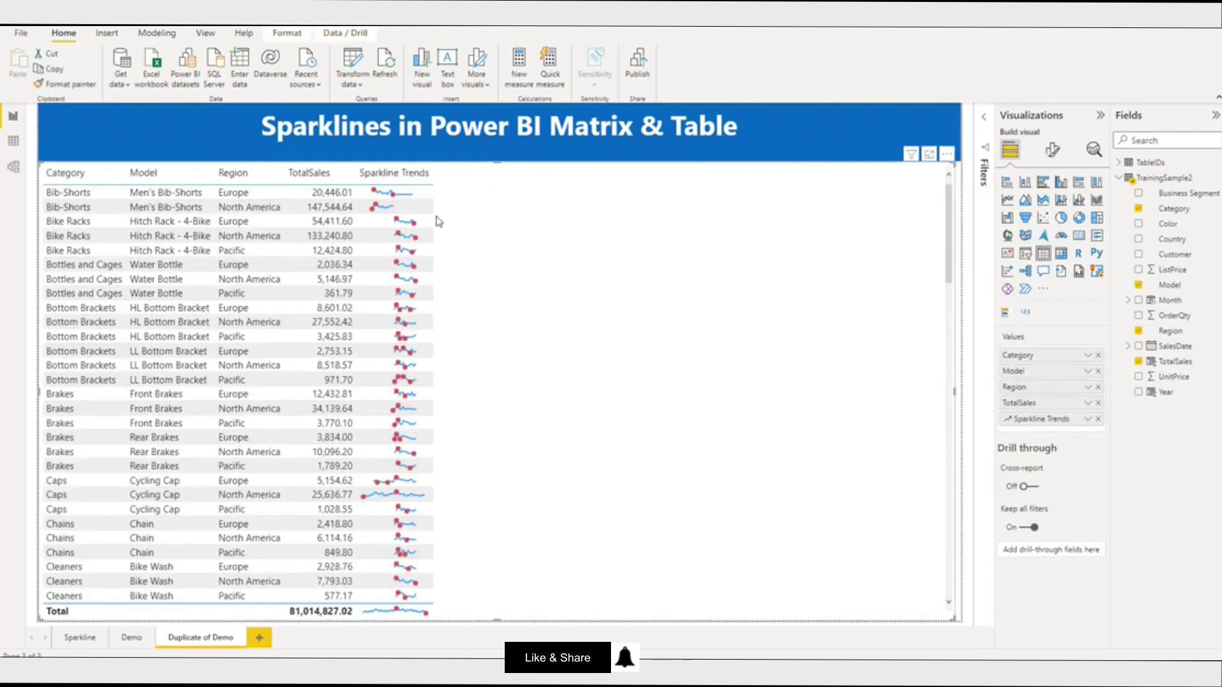